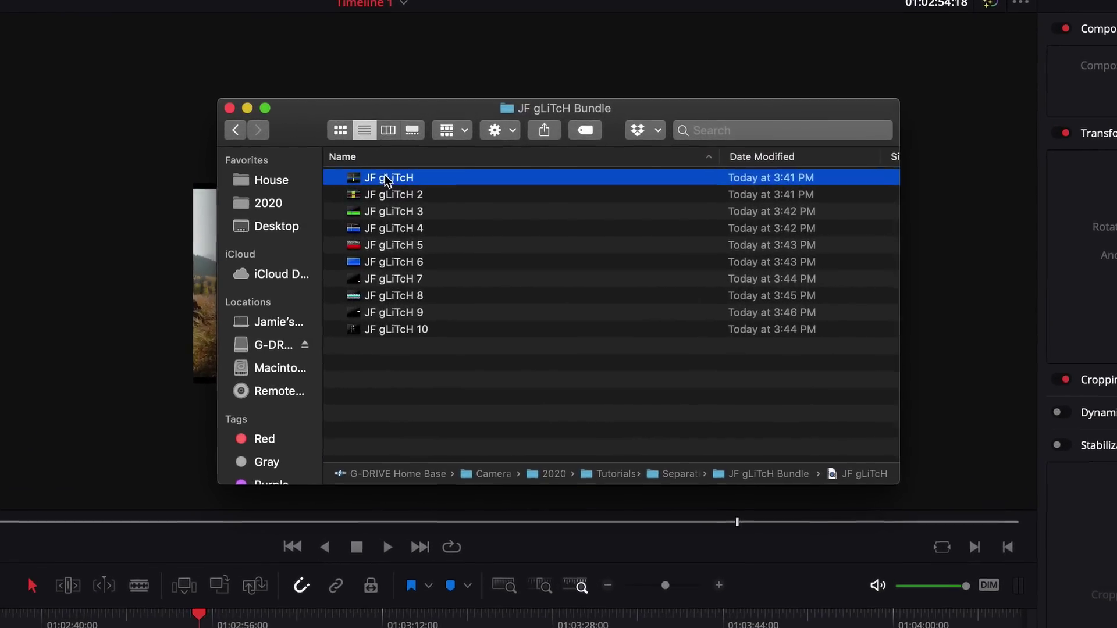
Preview the JF gLiTcH 2, 3 and 10 overlay clips in Quick Look, then move the folder window aside
key("Down")
key("space")
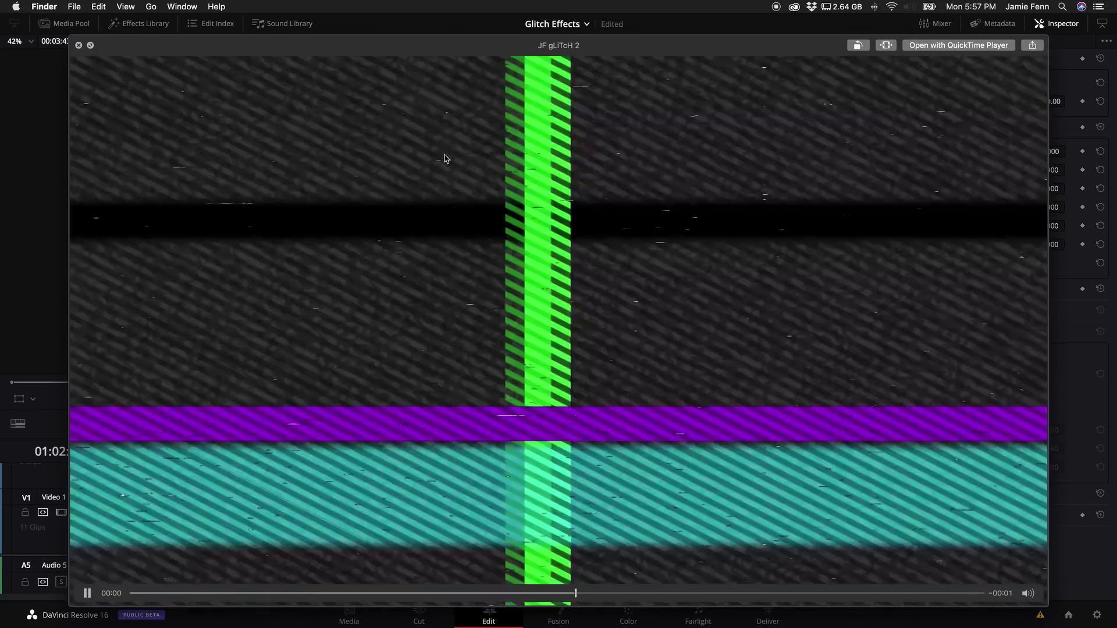
key("Down")
key("space")
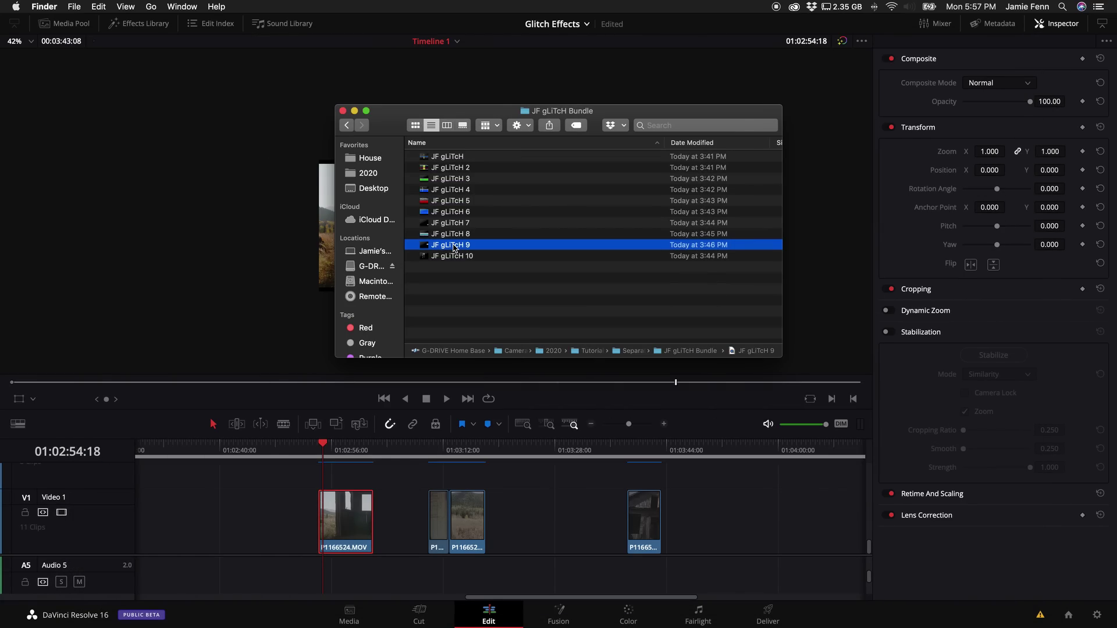
key("Down")
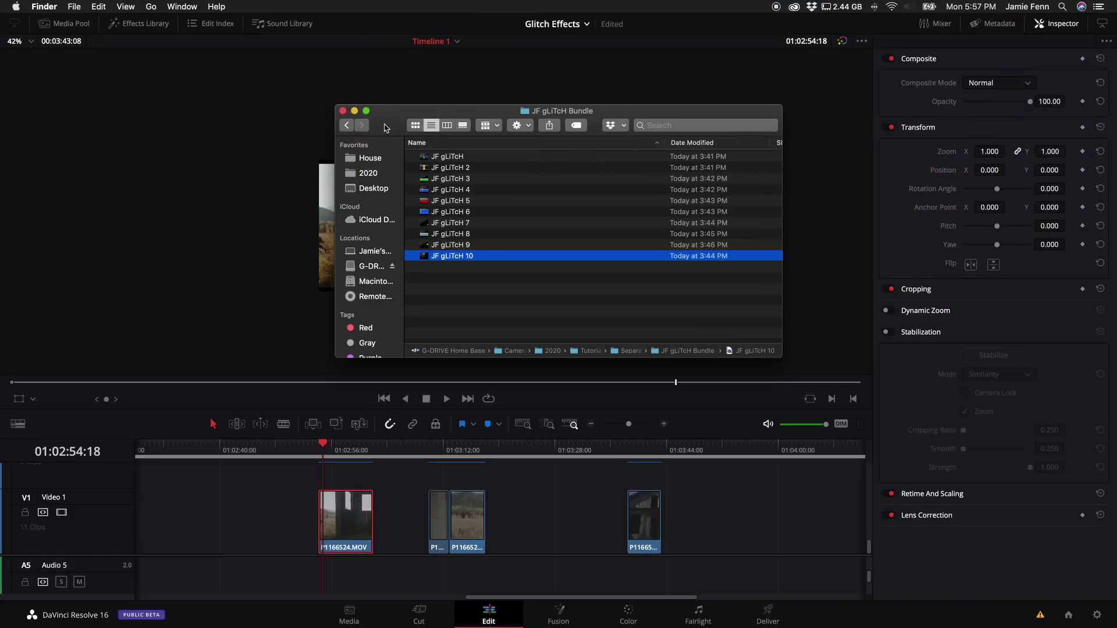
left_click_drag(383, 110, 333, 239)
Close the glitch bundle folder and bring DaVinci Resolve back to the front
left_click(290, 236)
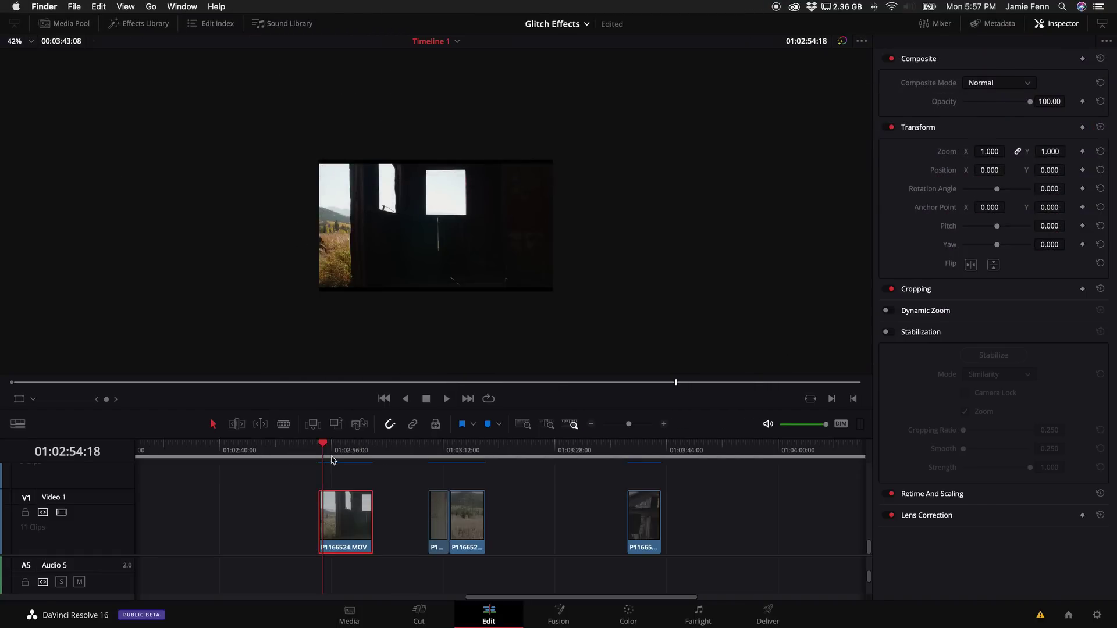
scroll(337, 457, "left", 5)
left_click(507, 452)
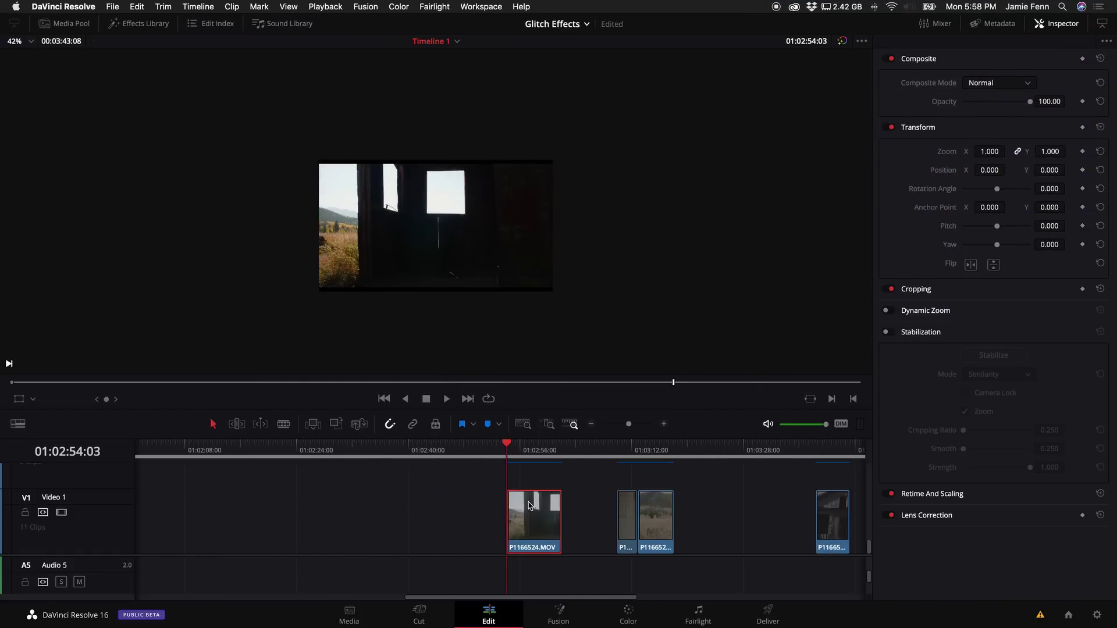
Convert P1166524.MOV into a new Fusion clip and open it on the Fusion page
right_click(535, 519)
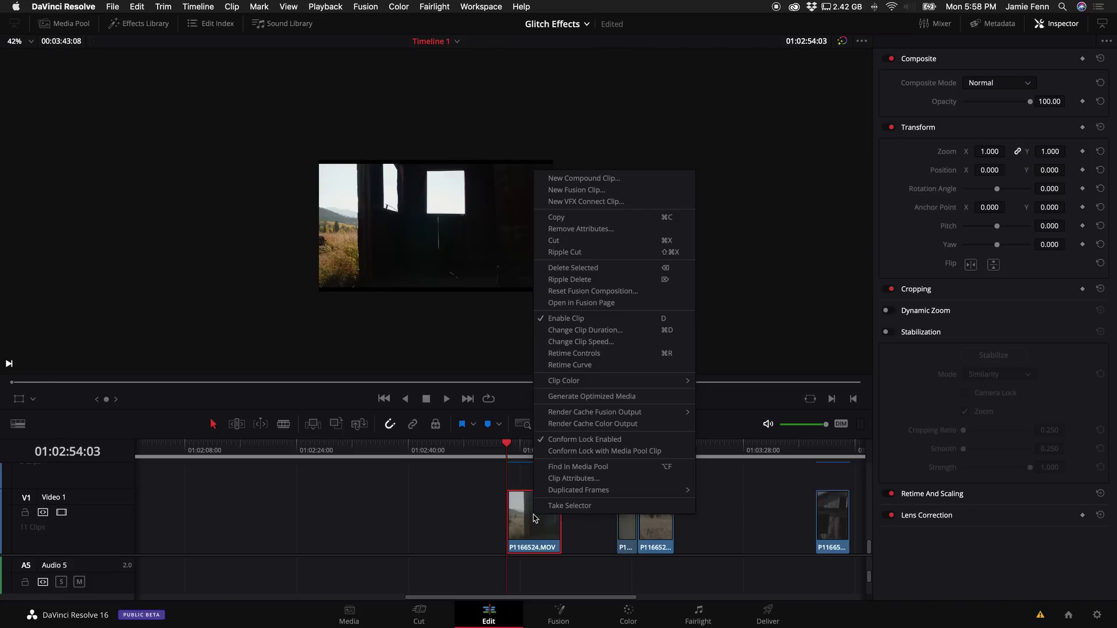
left_click(607, 190)
left_click(525, 449)
left_click(524, 545)
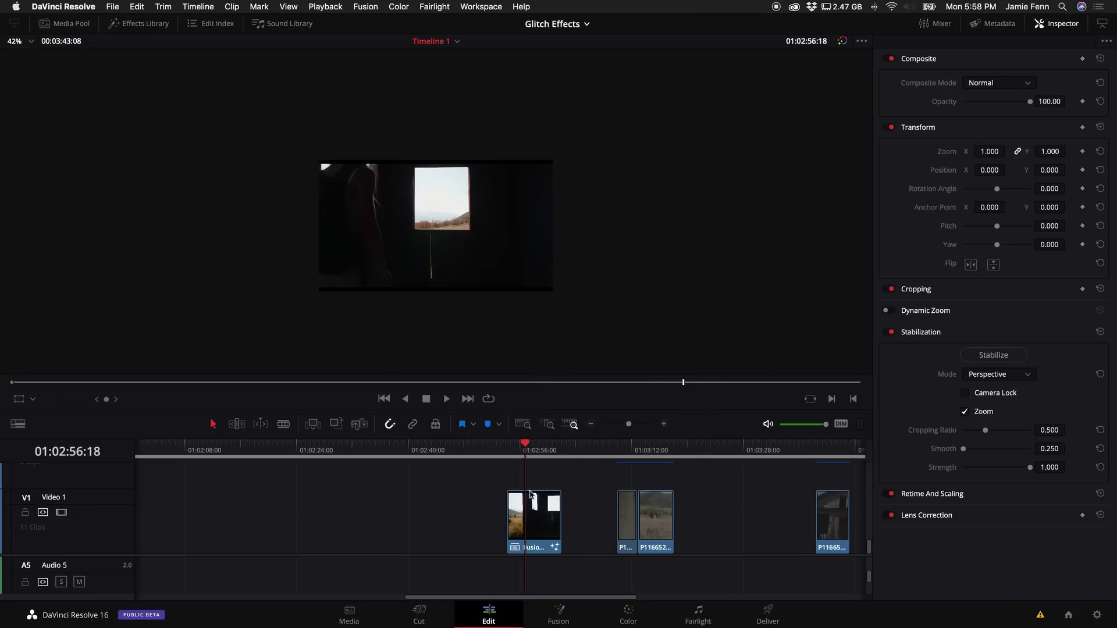
left_click(558, 614)
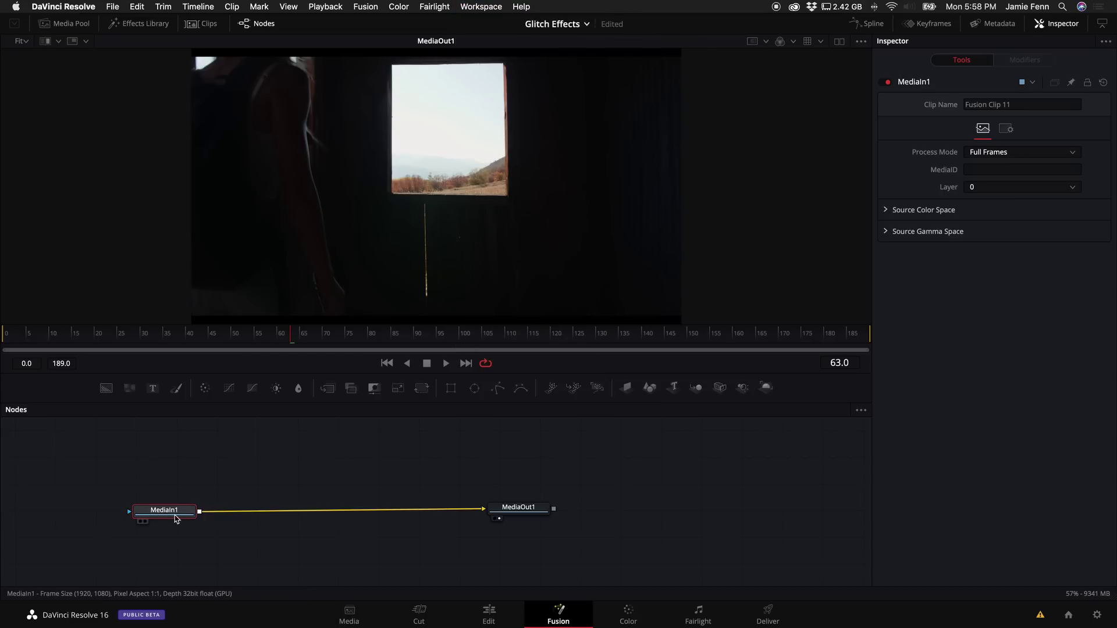
Open the Fusion Reactor package manager from Workspace > Scripts > Reactor
left_click_drag(177, 515, 188, 514)
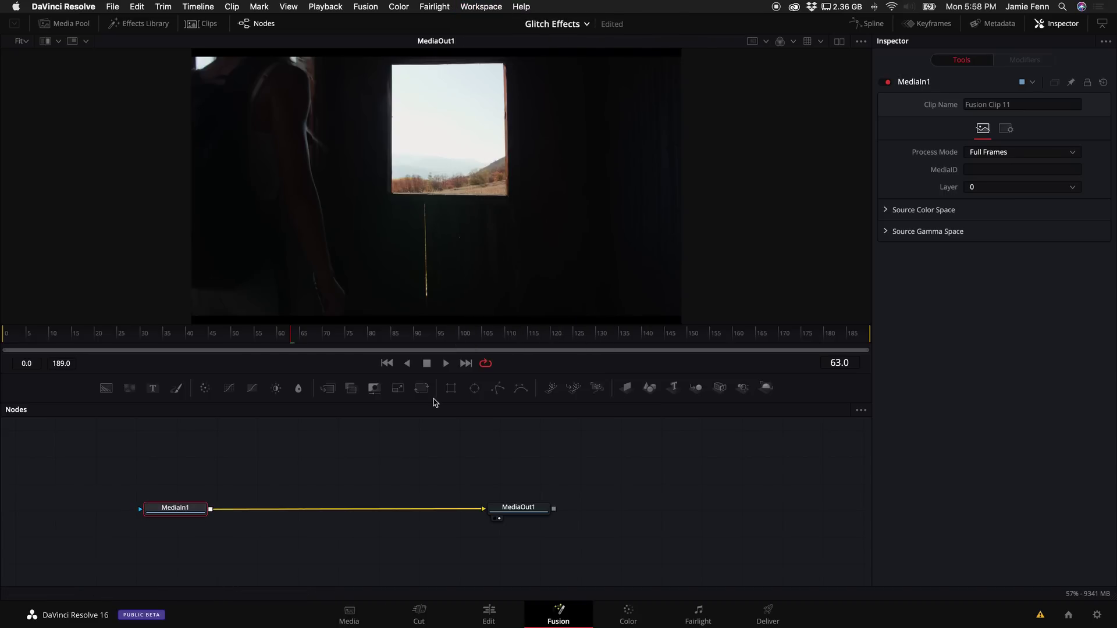
left_click(488, 7)
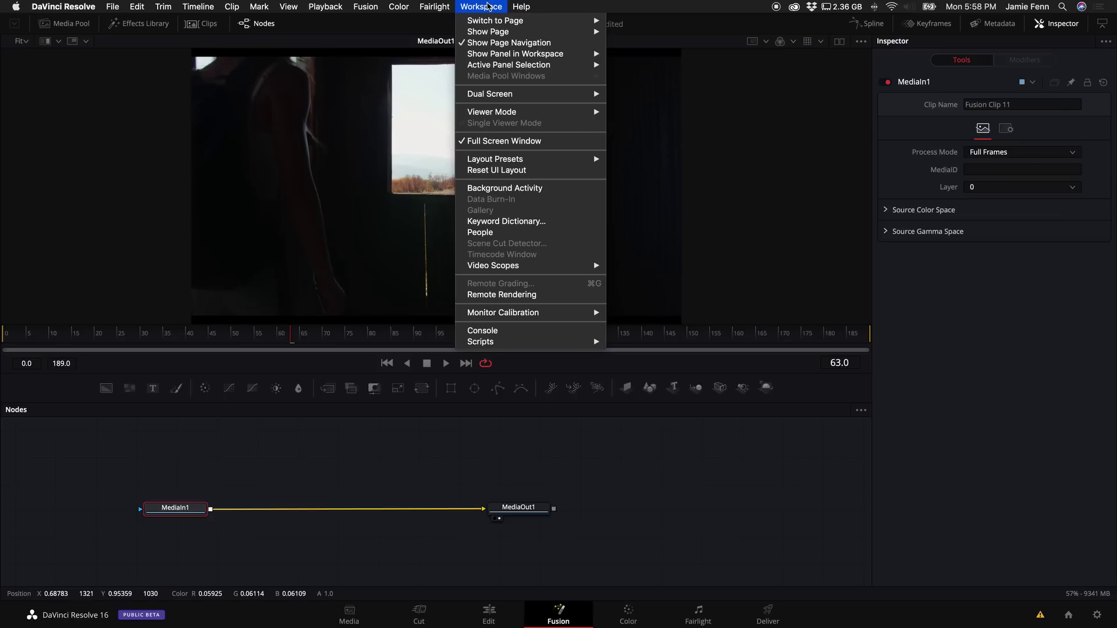
mouse_move(530, 344)
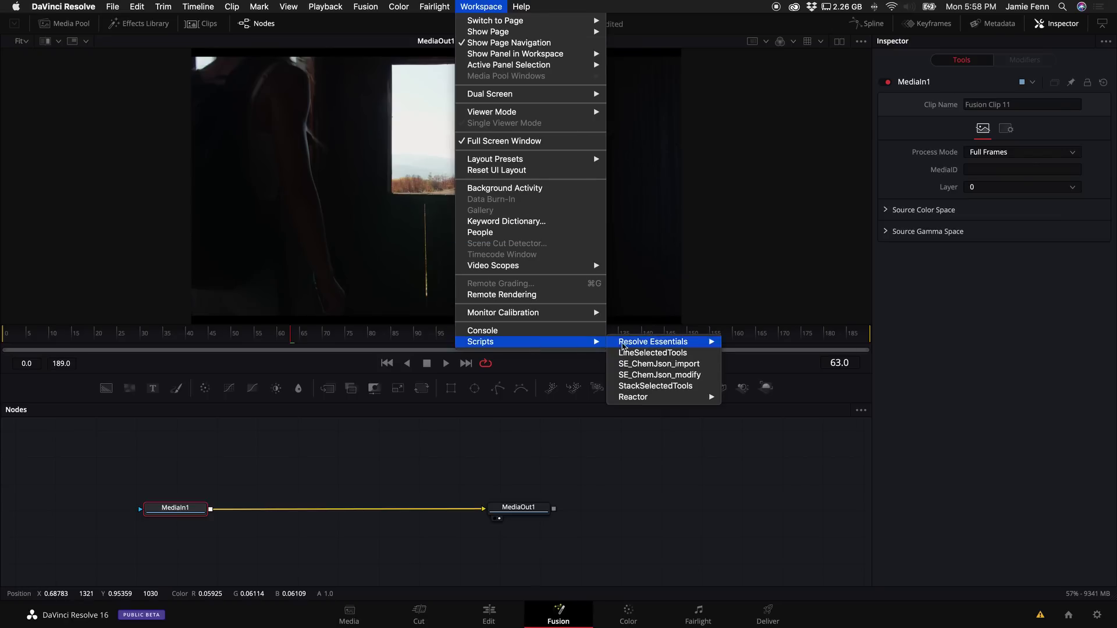
mouse_move(654, 401)
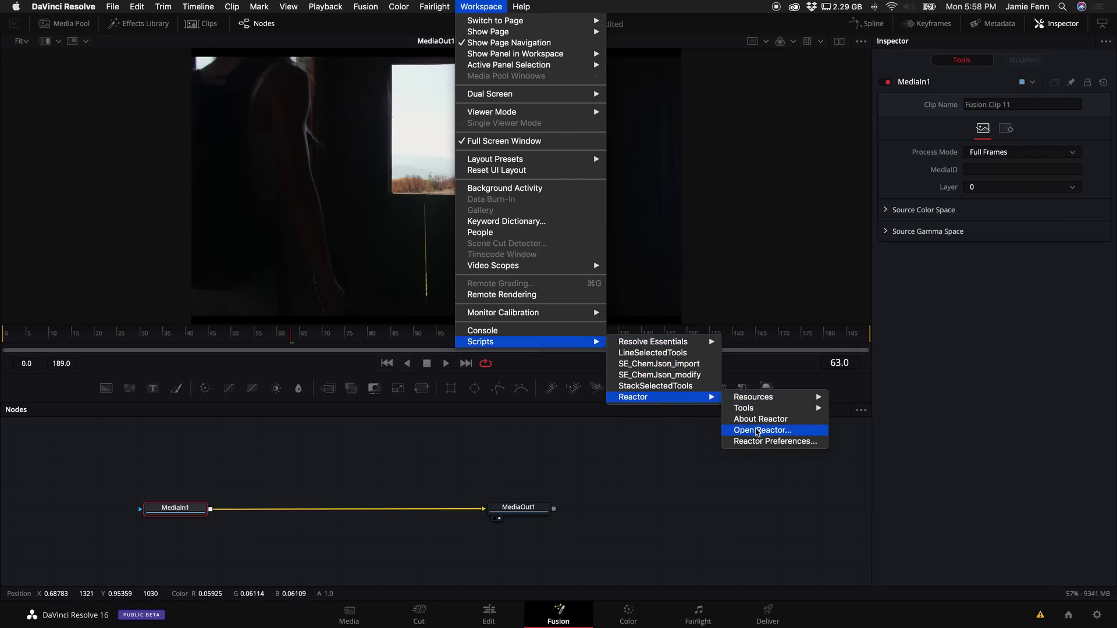
left_click(758, 431)
Search Reactor for 'glitch' and update the MT_GlitchTools package
left_click(358, 70)
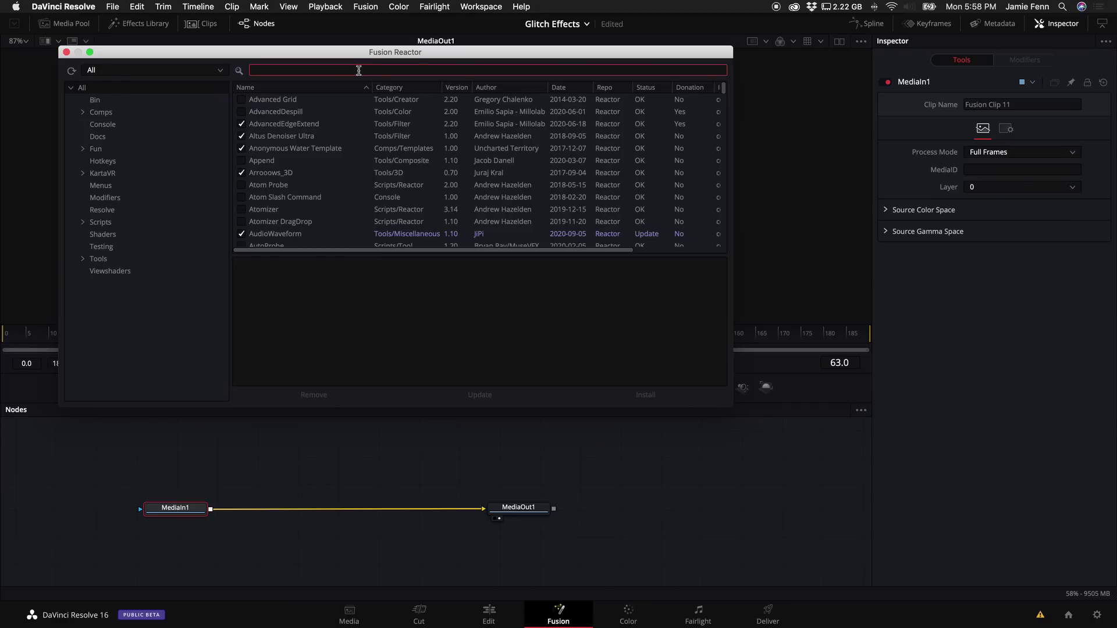
type("glitch")
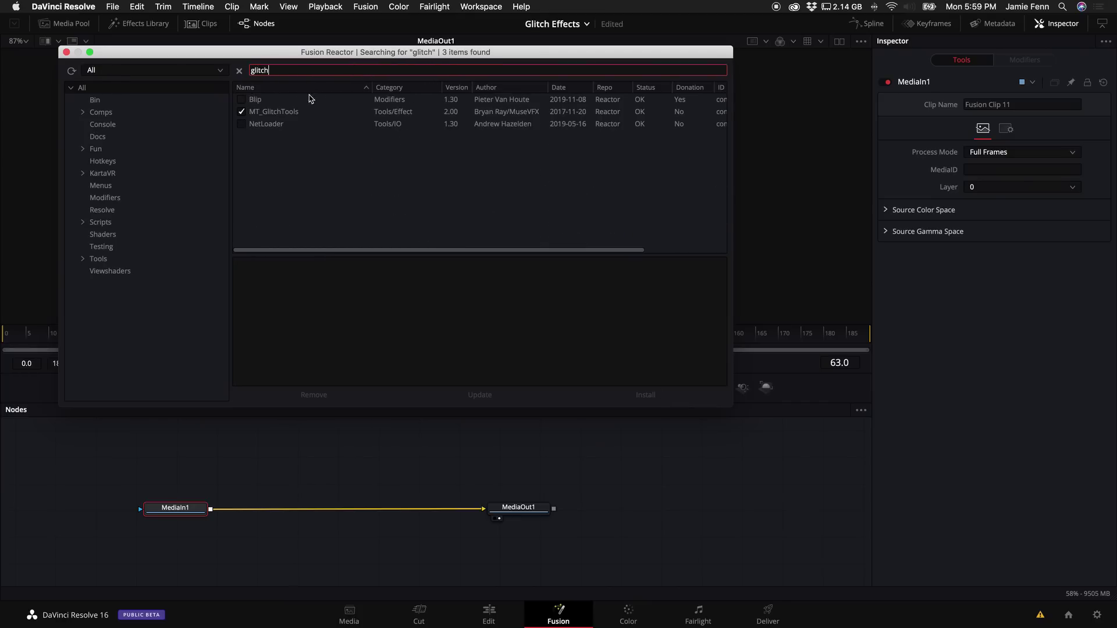
left_click(292, 115)
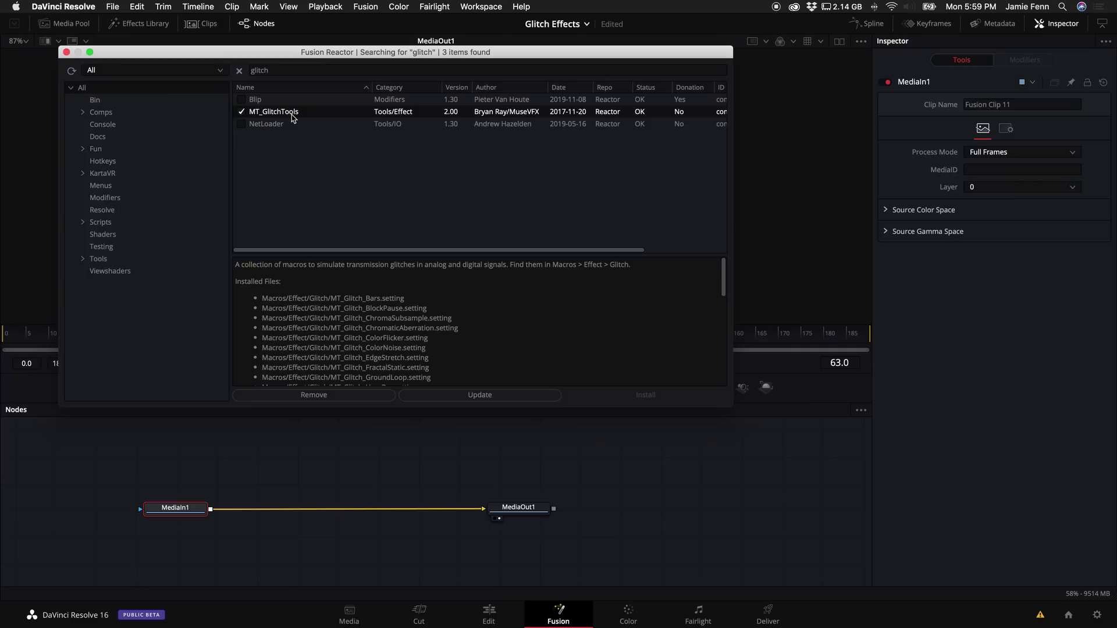
left_click(547, 397)
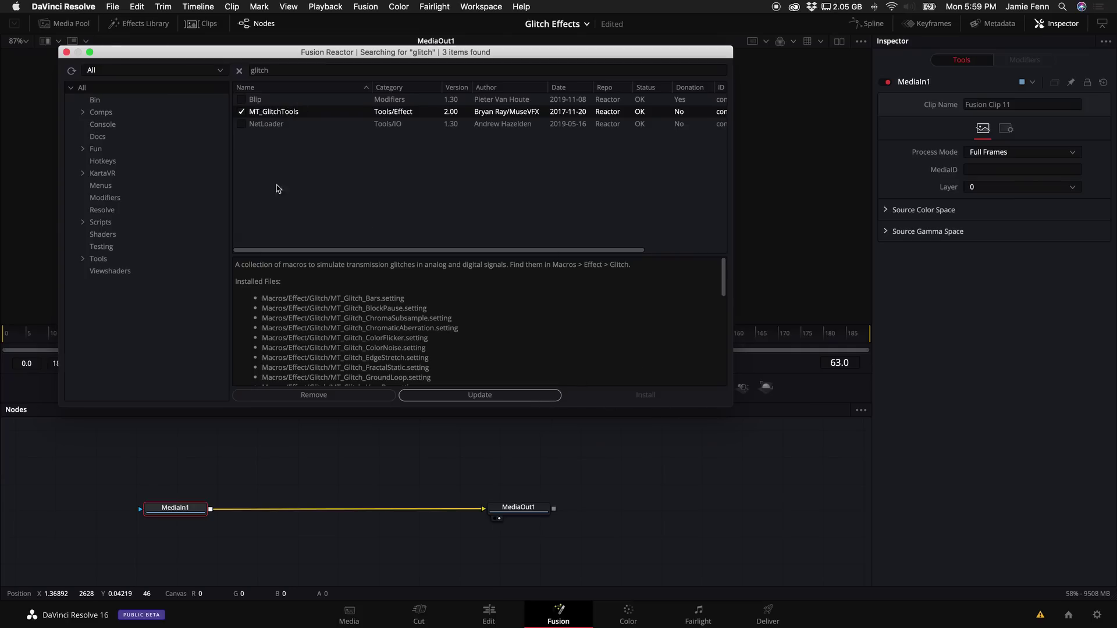
Close Reactor and insert an MT_Glitch_GroundLoop node after MediaIn1 via the 'glit' tool search
left_click(66, 52)
left_click_drag(196, 341, 2, 341)
left_click_drag(222, 502, 191, 511)
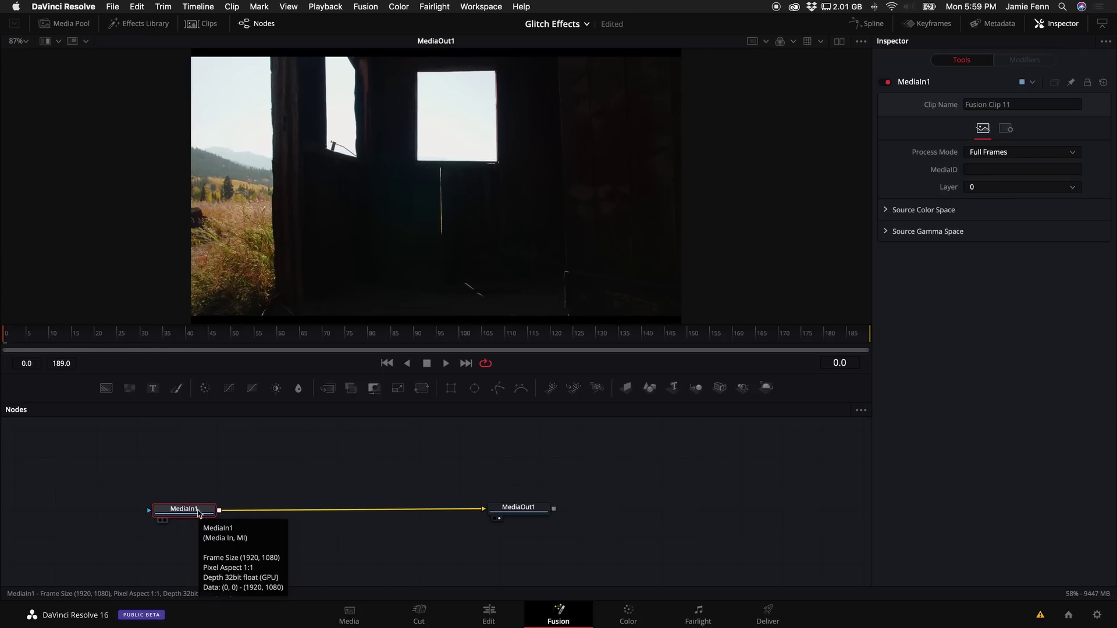
key("shift+space")
type("glitch")
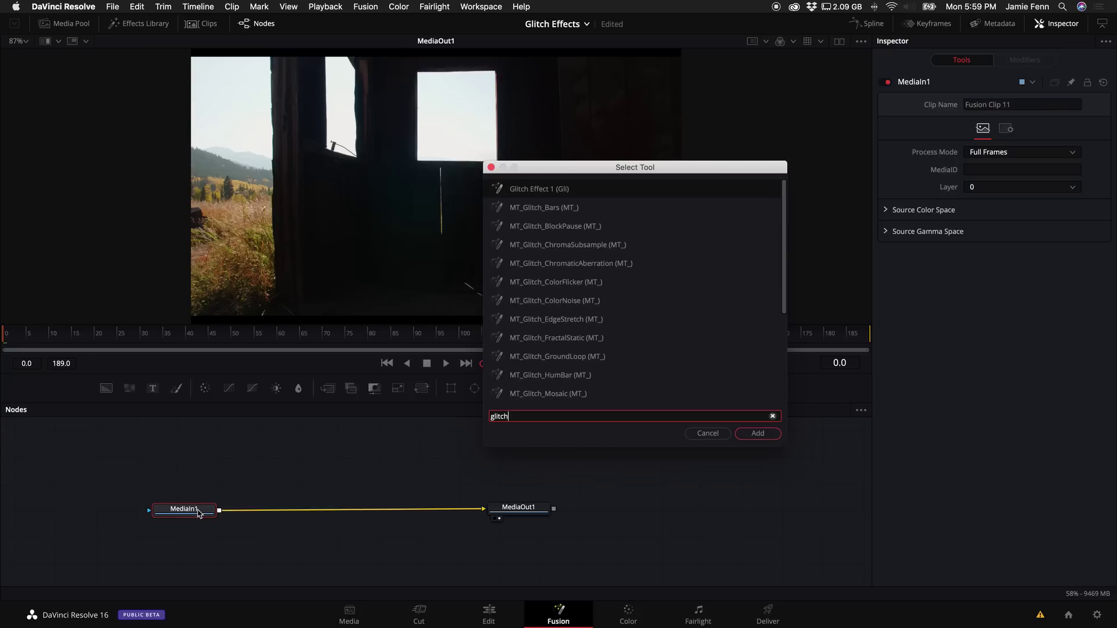
scroll(594, 375, "down", 3)
left_click(587, 301)
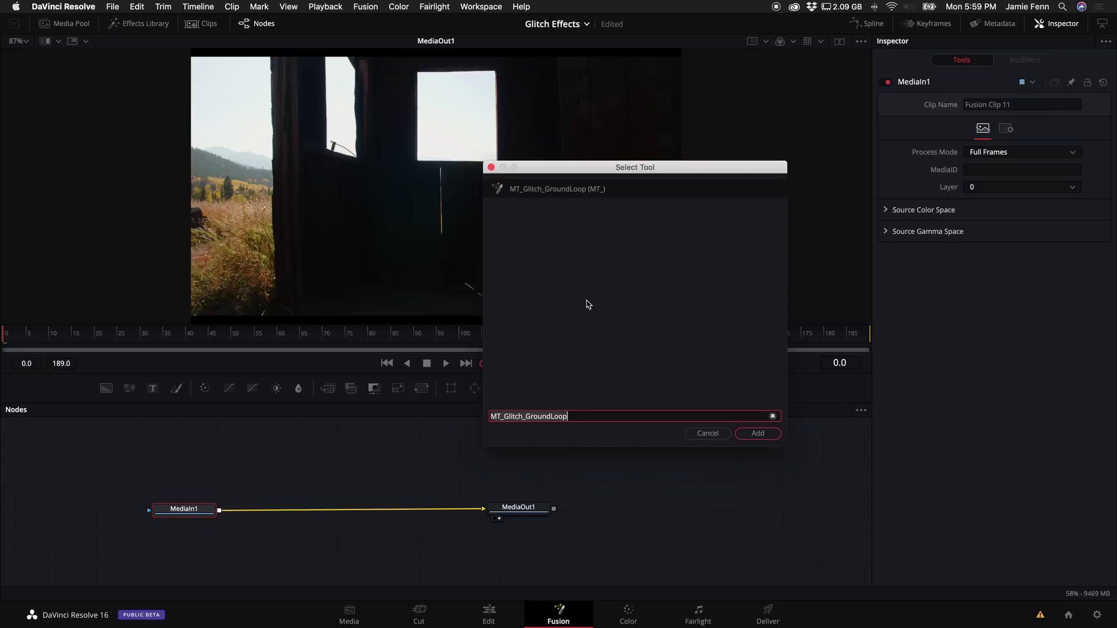
left_click(755, 434)
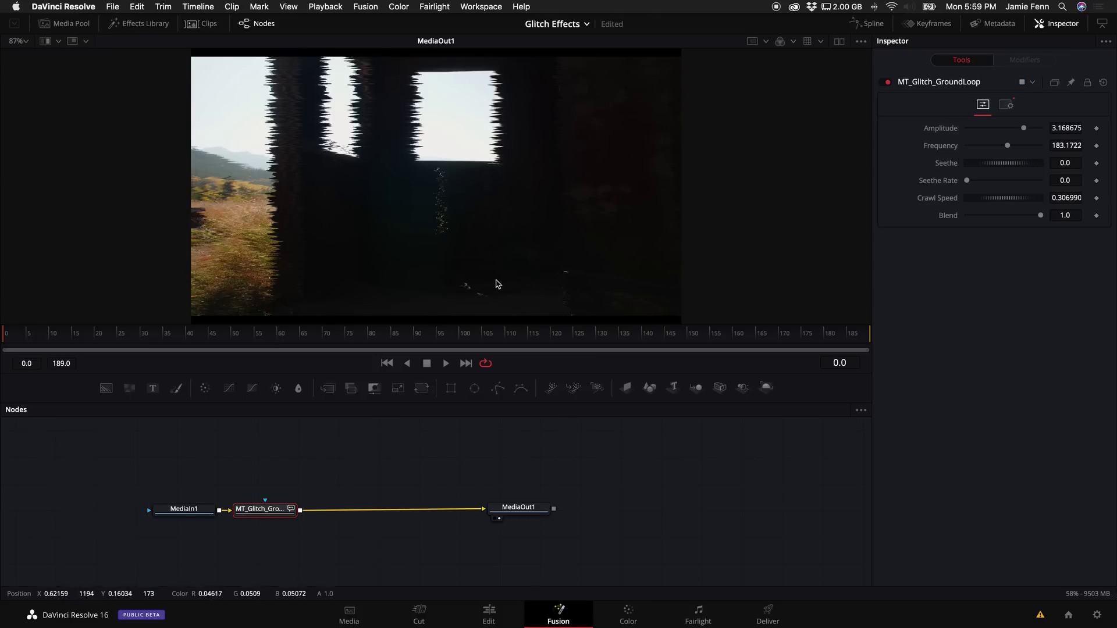
Enlarge the viewer, return to frame 0 and shift the glitch node to the right
left_click_drag(538, 379, 538, 430)
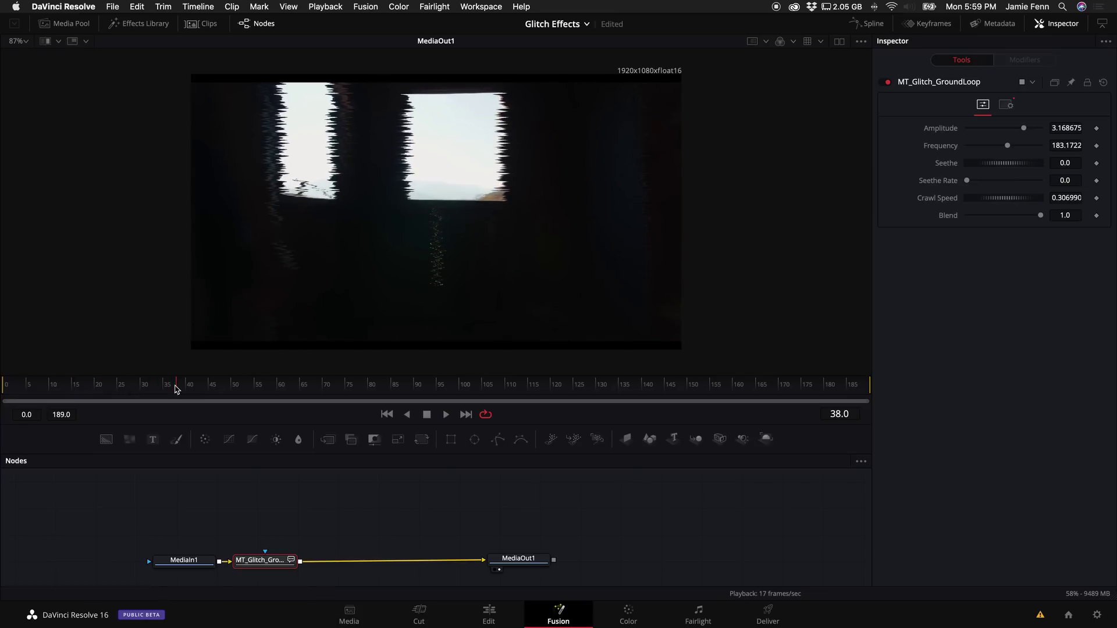
left_click(387, 414)
left_click_drag(272, 563, 301, 566)
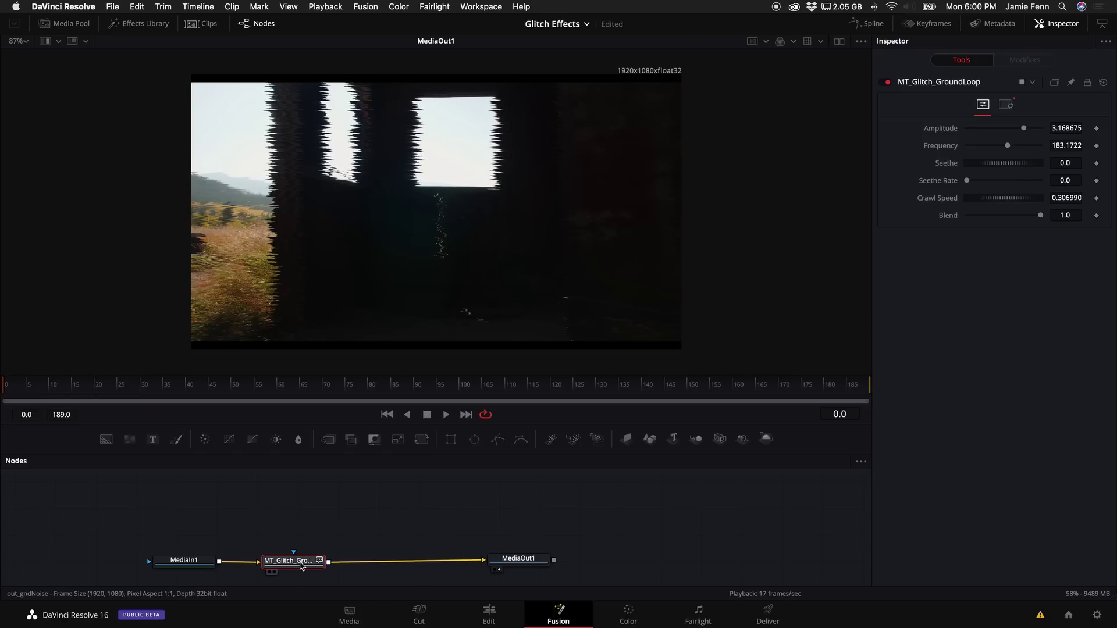
Add a polygon mask to the glitch node, tracing the barn's right window with four points
left_click(498, 441)
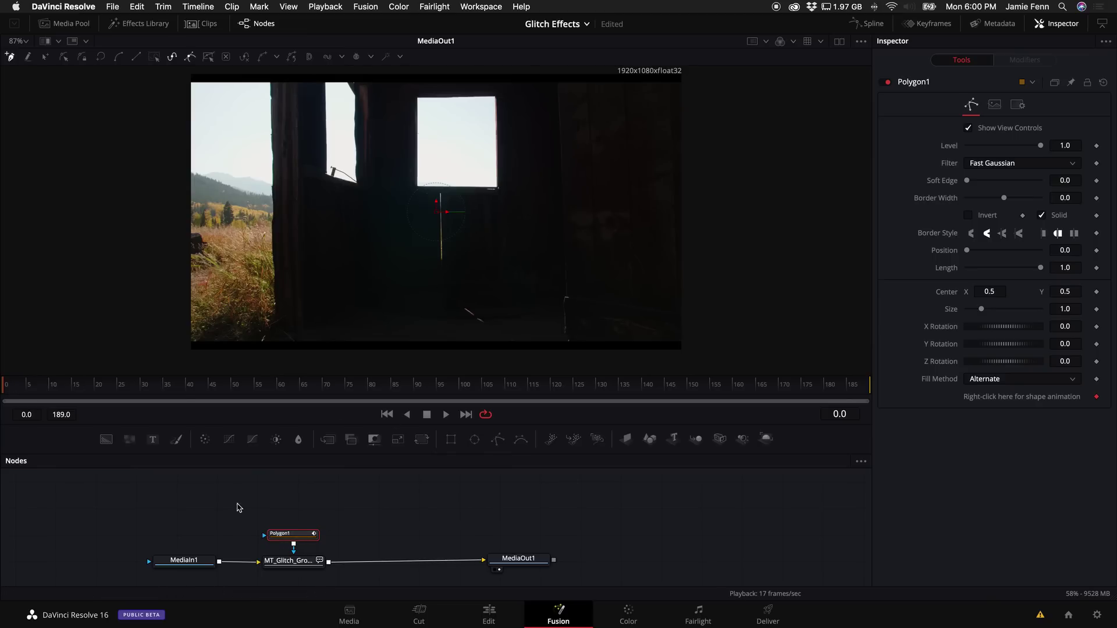
scroll(573, 242, "up", 3)
scroll(391, 487, "down", 1)
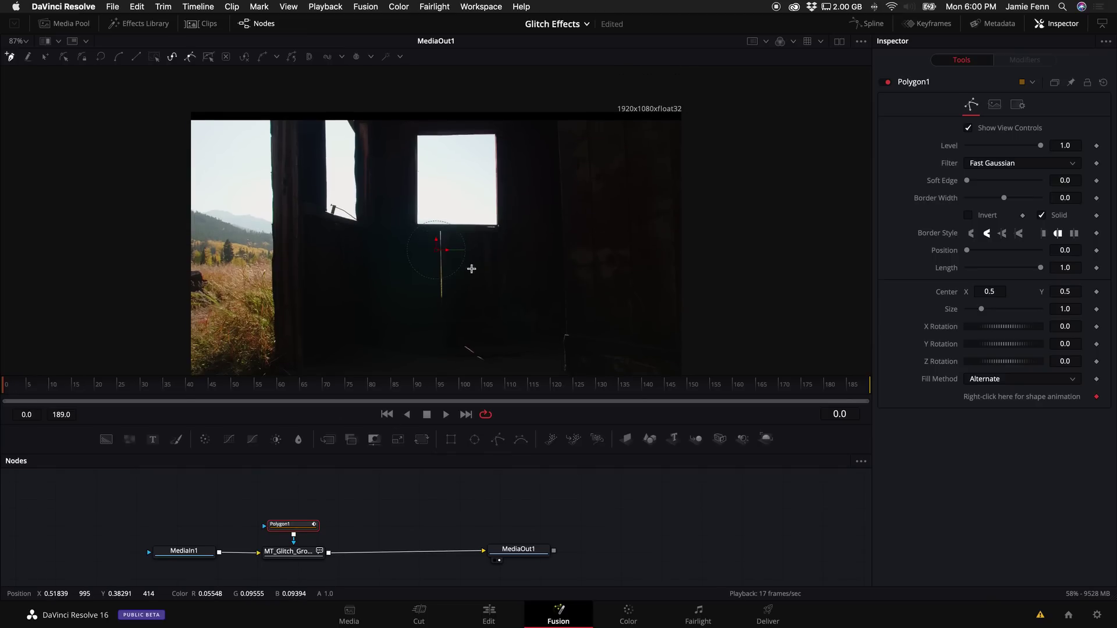
scroll(480, 252, "up", 6)
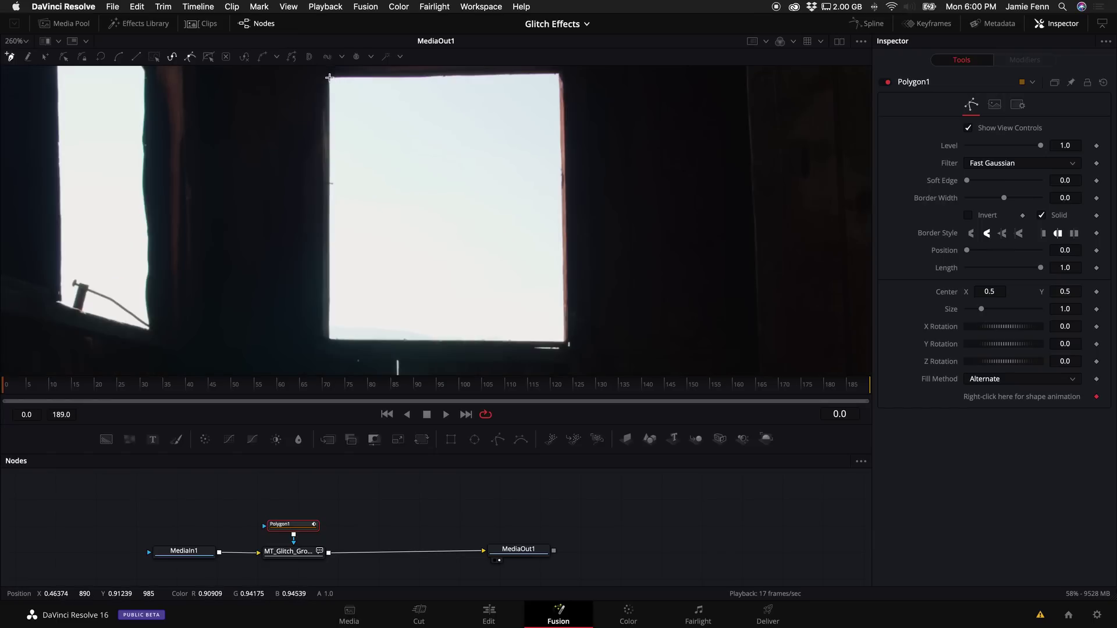
left_click(329, 76)
left_click(330, 338)
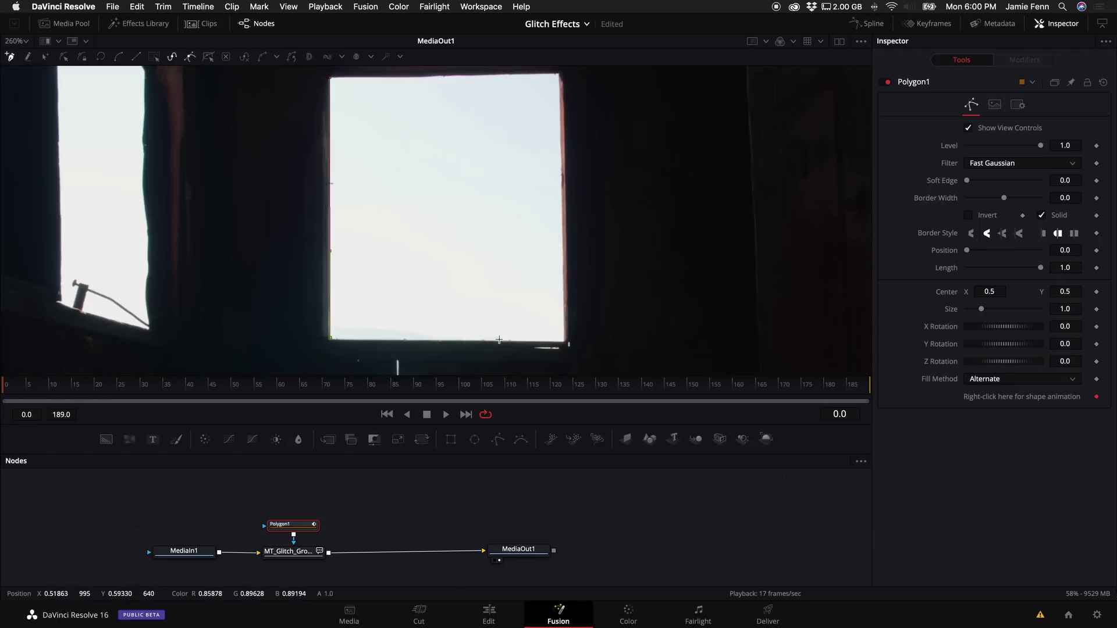
left_click(564, 342)
left_click(560, 78)
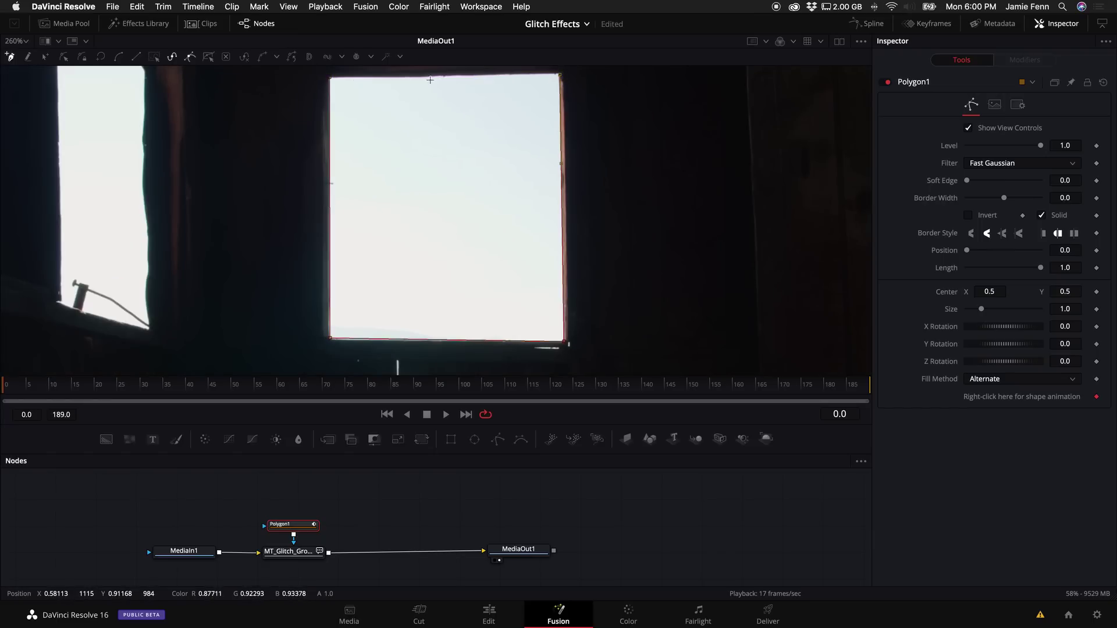
left_click(329, 78)
Scrub forward to check the masked glitch and adjust the mask's bottom-left corner
scroll(440, 248, "down", 5)
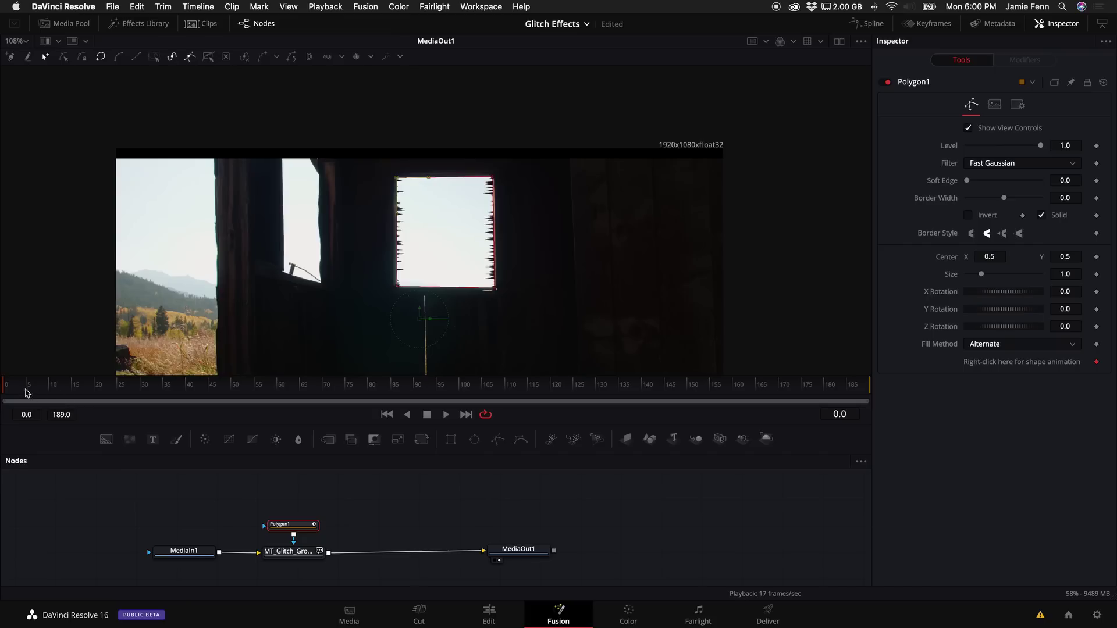
left_click_drag(14, 392, 130, 395)
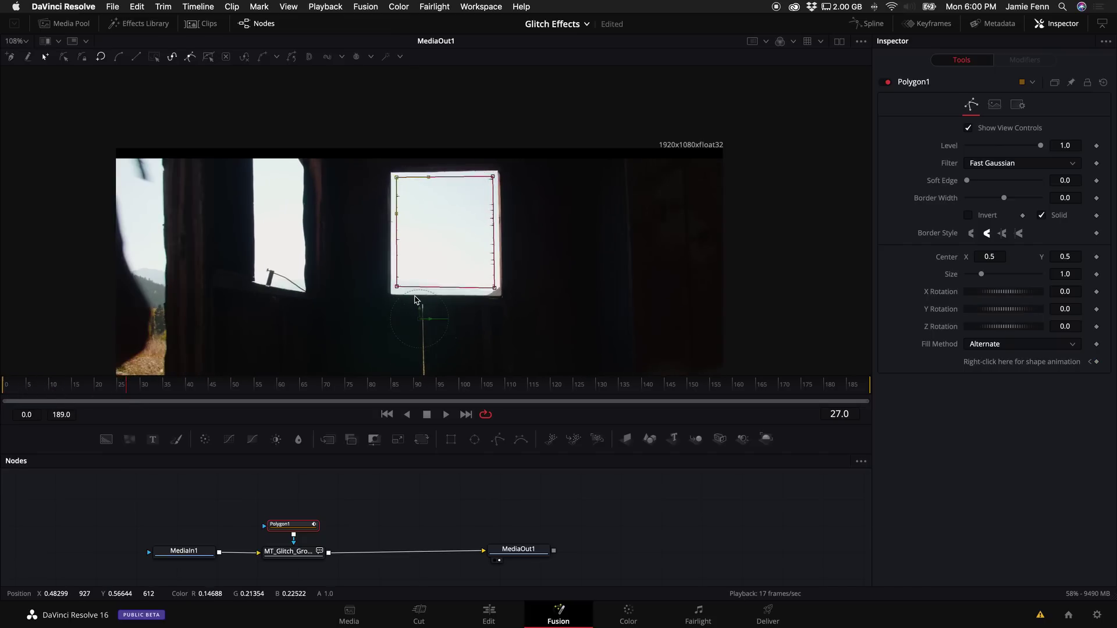
scroll(421, 286, "up", 5)
left_click_drag(360, 289, 360, 292)
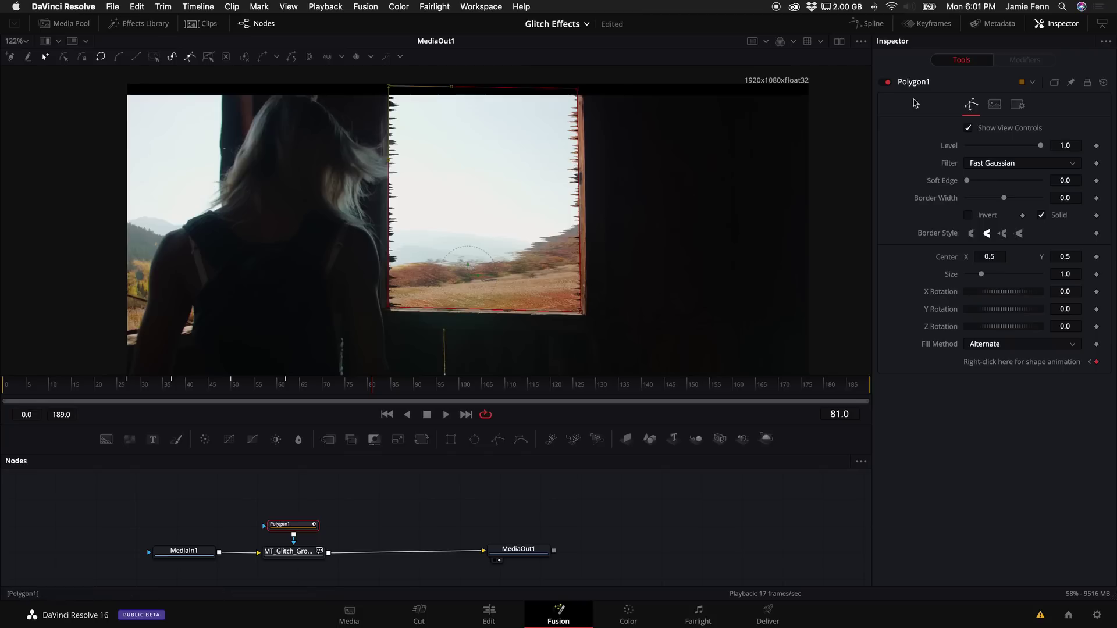
Keyframe Polygon1's Level at 0 on frame 81 and 1 on frame 72, then review the fade
left_click(1097, 147)
left_click_drag(1042, 148, 765, 165)
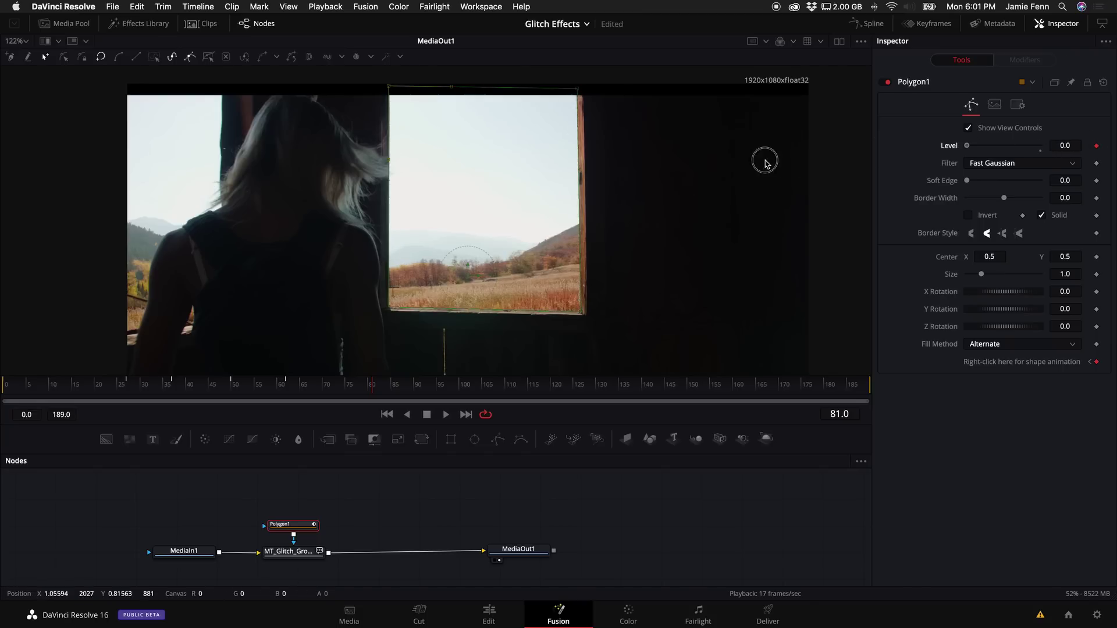
key("Left")
key("Left")
key("Left")
key("Left")
key("Left")
key("Left")
key("Left")
key("Left")
key("Left")
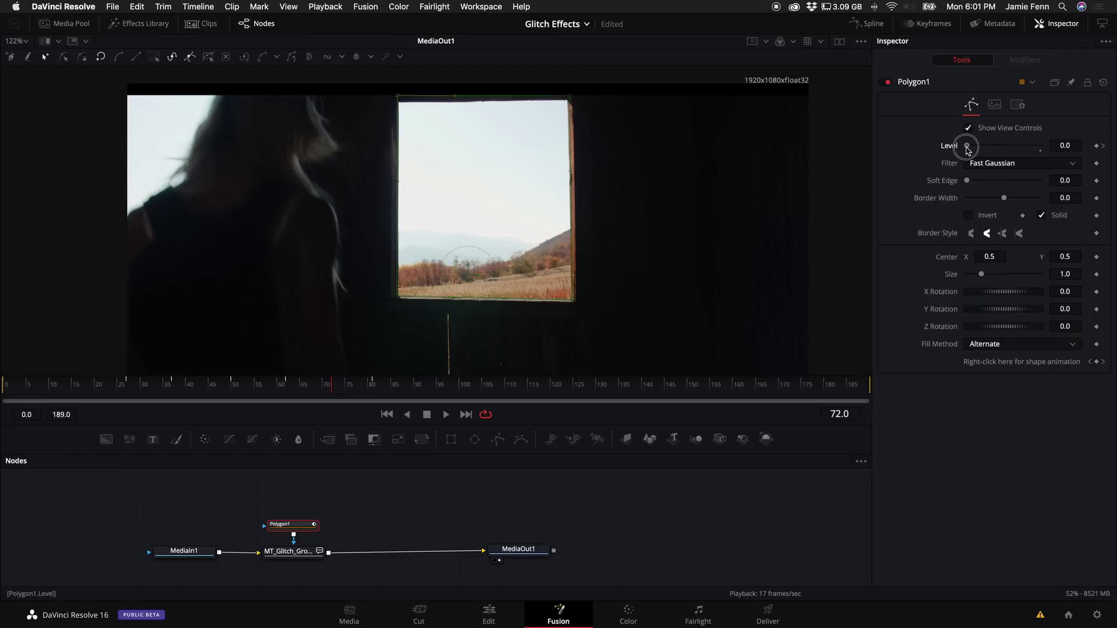
left_click_drag(968, 148, 1111, 146)
key("Right")
key("Right")
key("Right")
key("Right")
key("Right")
key("Right")
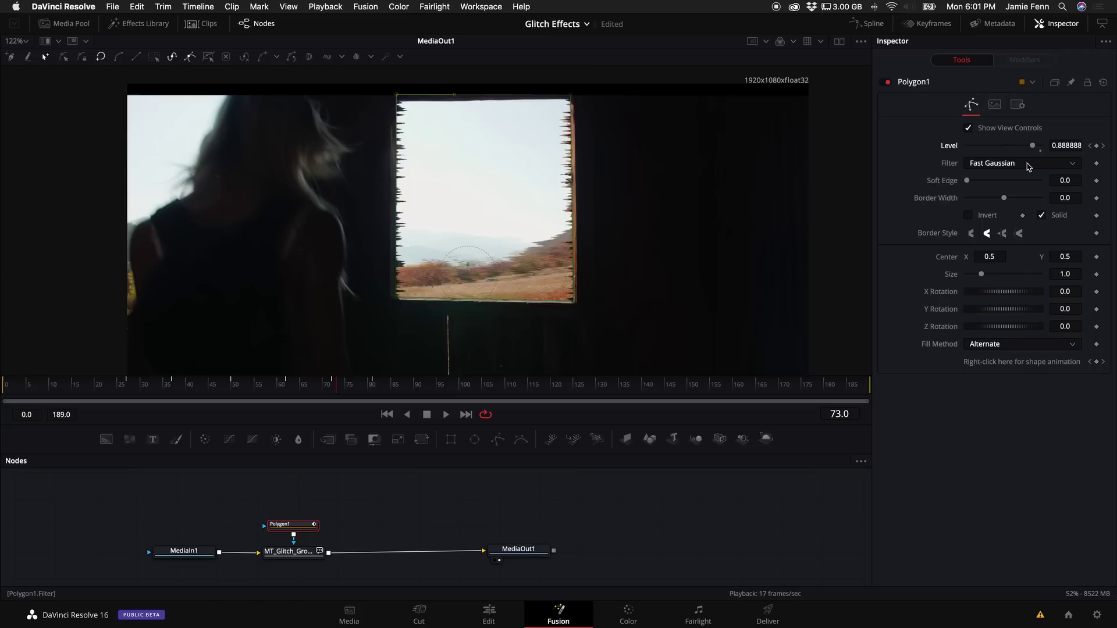
key("Right")
key("Right")
key("Right")
key("Right")
key("Right")
key("Right")
key("Right")
key("Right")
key("Right")
key("Left")
key("Left")
key("Left")
key("Left")
key("Left")
key("Left")
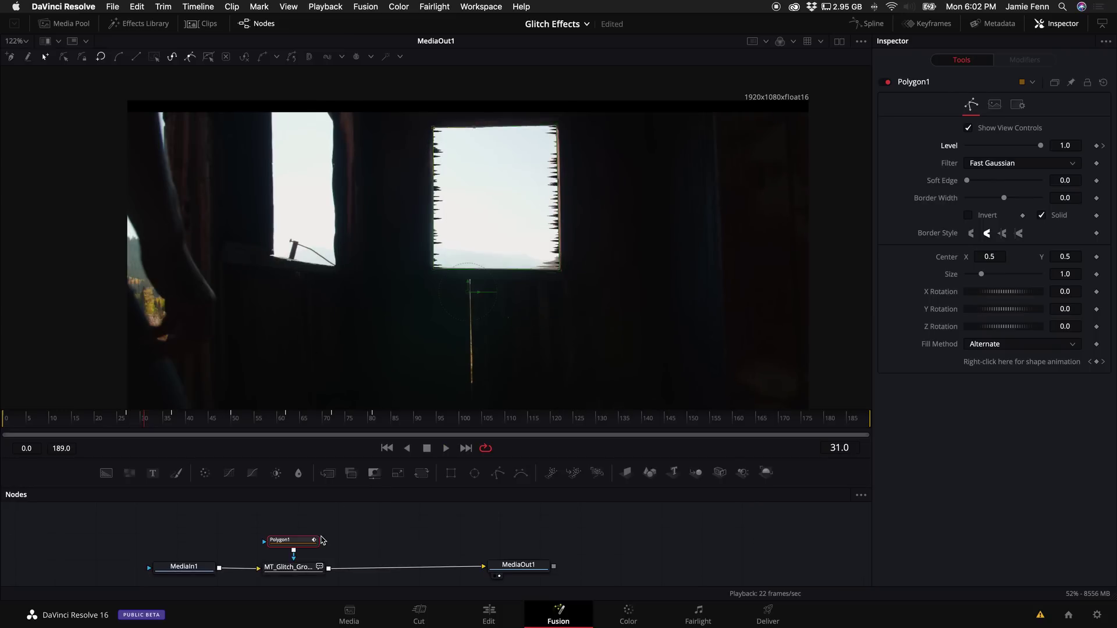
scroll(314, 544, "down", 2)
Set the GroundLoop glitch Amplitude to 5 and Frequency to 13, and preview playback
left_click(297, 554)
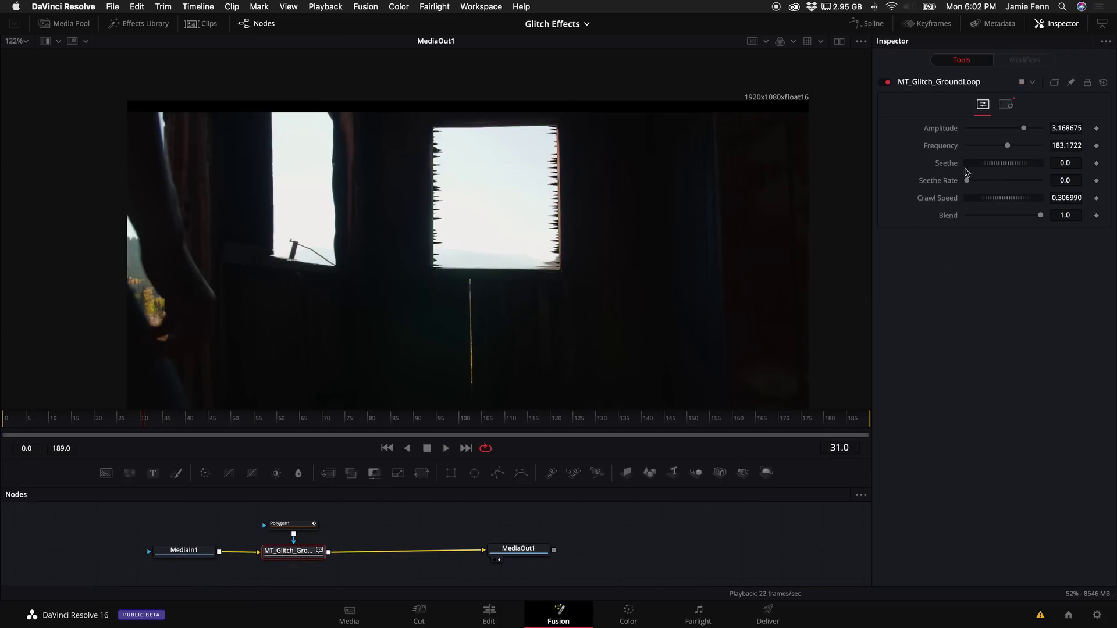
left_click_drag(1025, 129, 1053, 130)
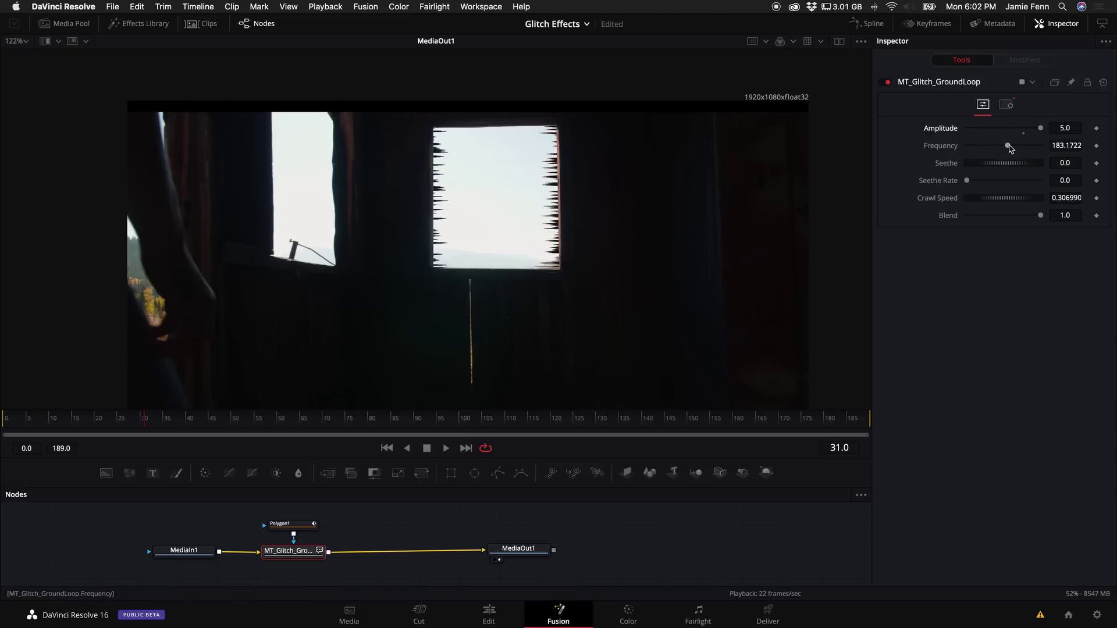
left_click_drag(1008, 146, 969, 146)
key("space")
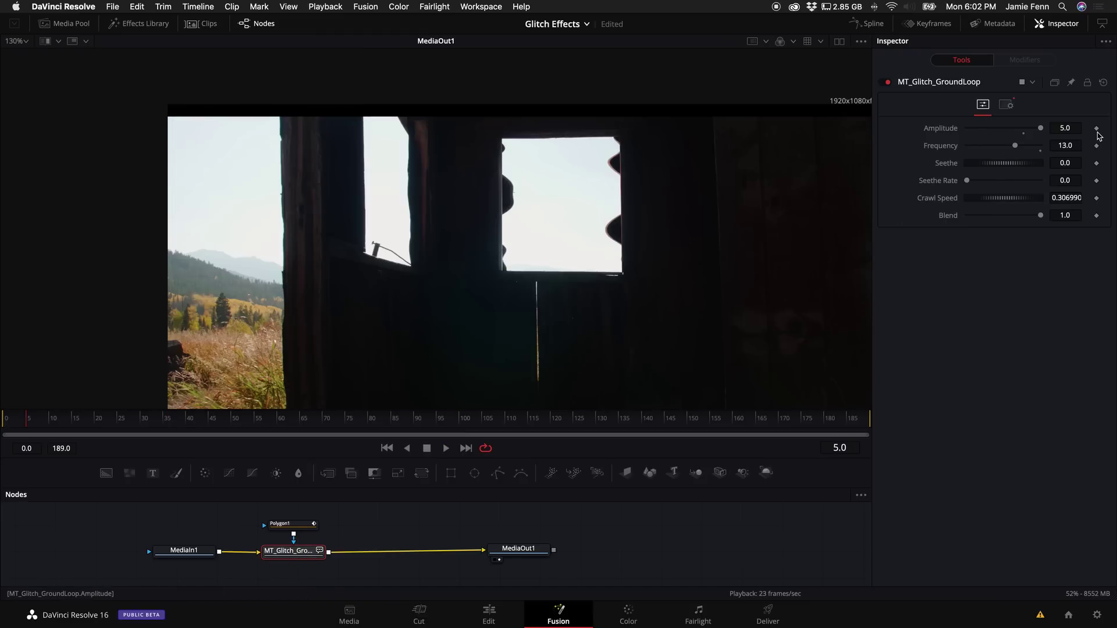
Keyframe Frequency at 20 on frame 0, 5.2 on frame 45, and lower around frame 82
left_click(1097, 147)
key("Home")
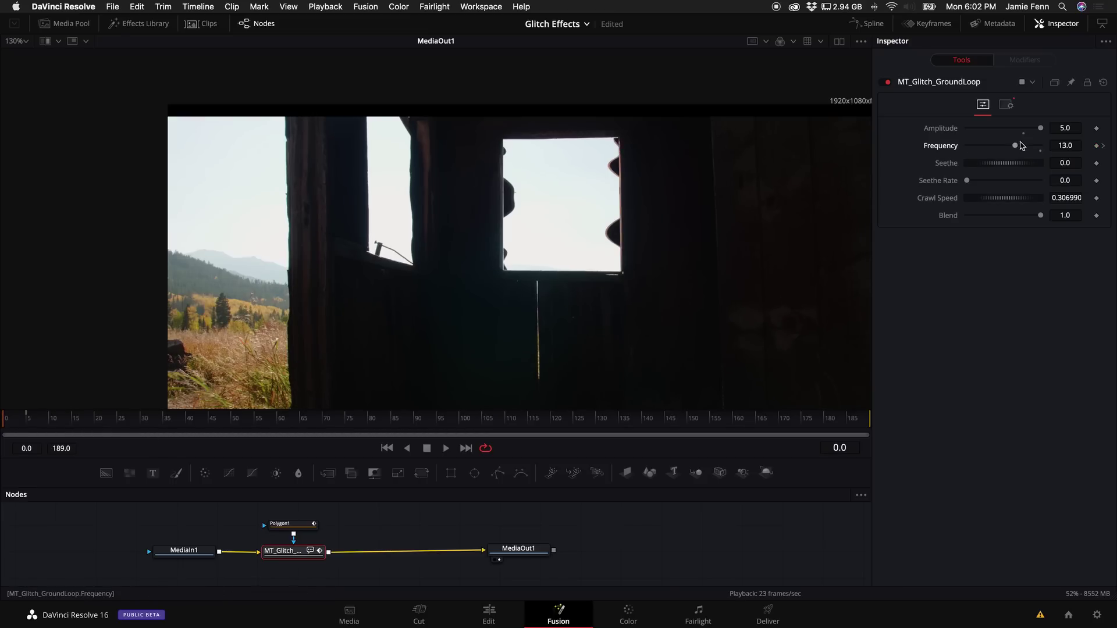
left_click_drag(1021, 146, 1044, 146)
left_click_drag(74, 419, 208, 419)
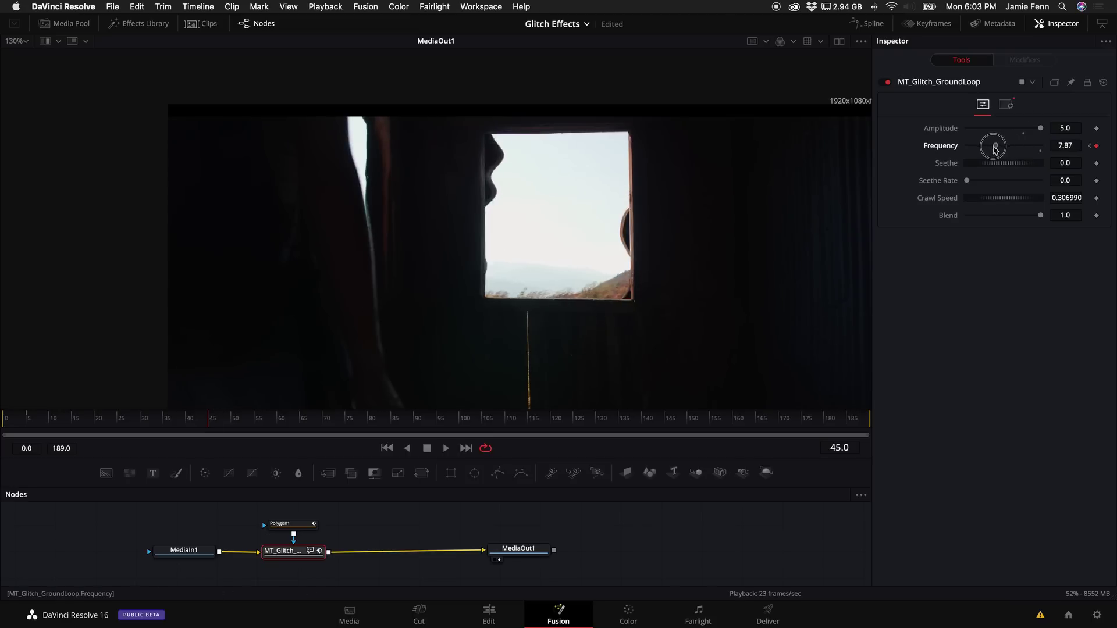
left_click_drag(993, 151, 985, 147)
key("Right")
key("Right")
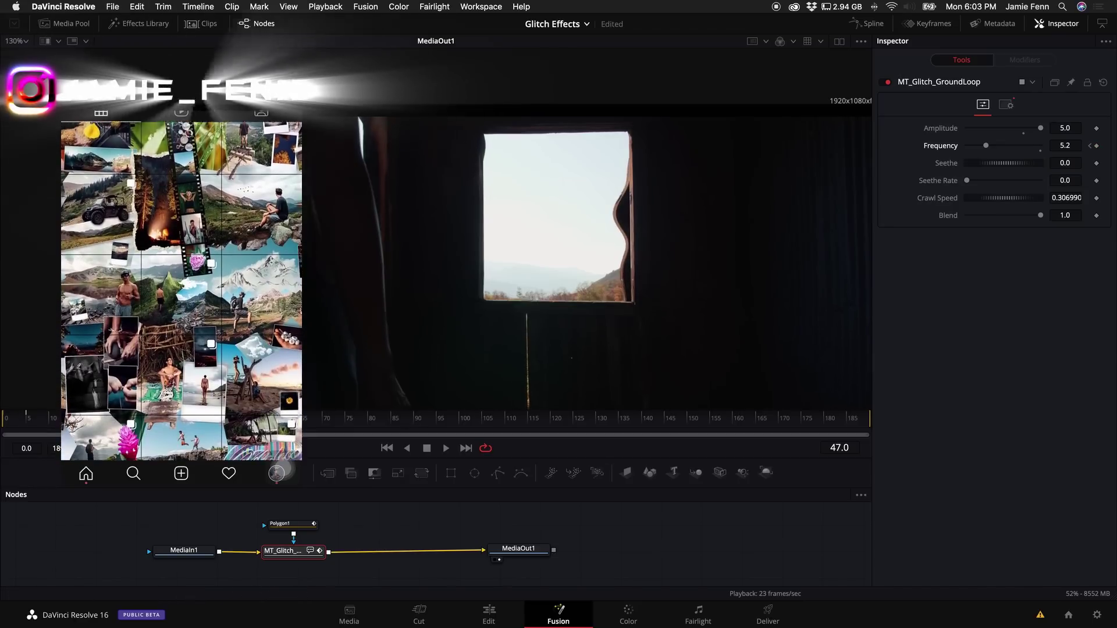
left_click(333, 420)
left_click_drag(333, 424, 379, 425)
left_click_drag(987, 149, 929, 156)
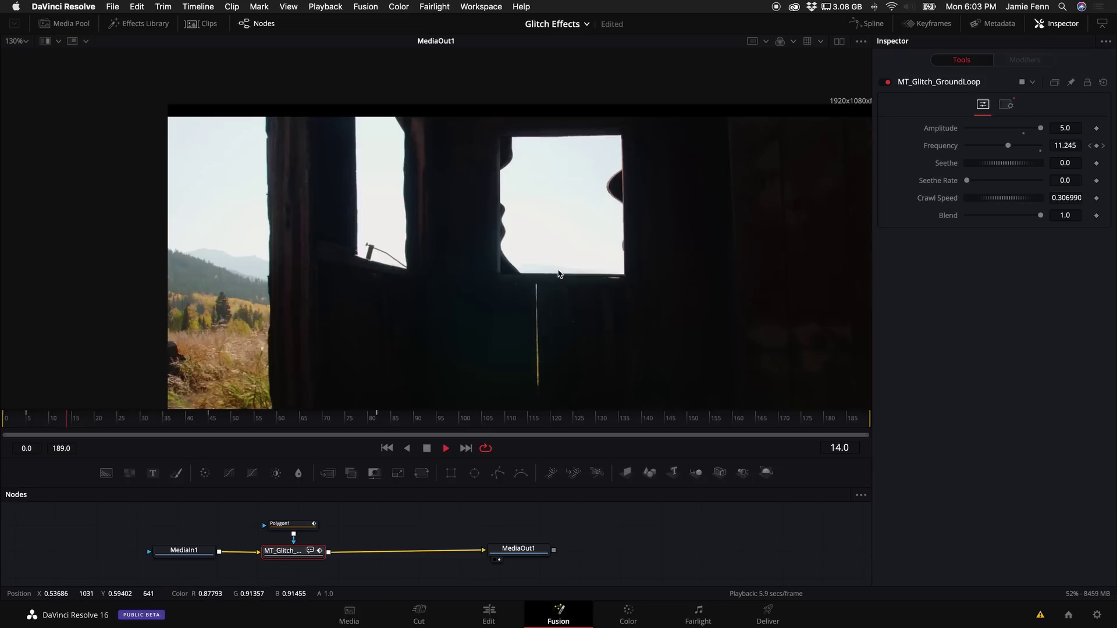
key("space")
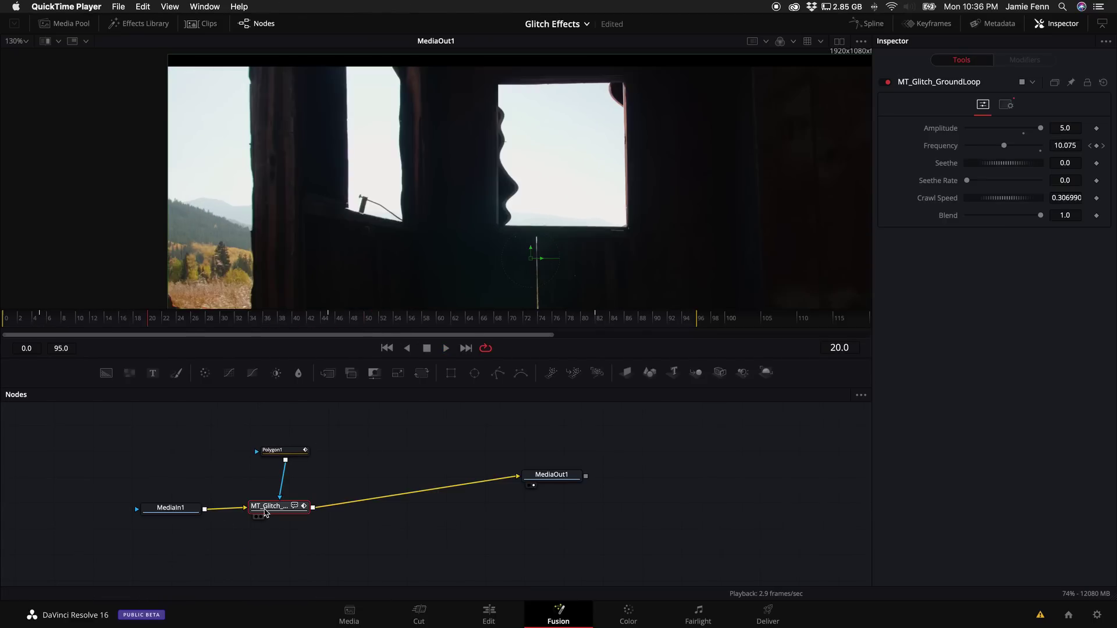
Add MT_Glitch_ColorNoise after the GroundLoop node and connect Polygon1 to its mask input
left_click(265, 511)
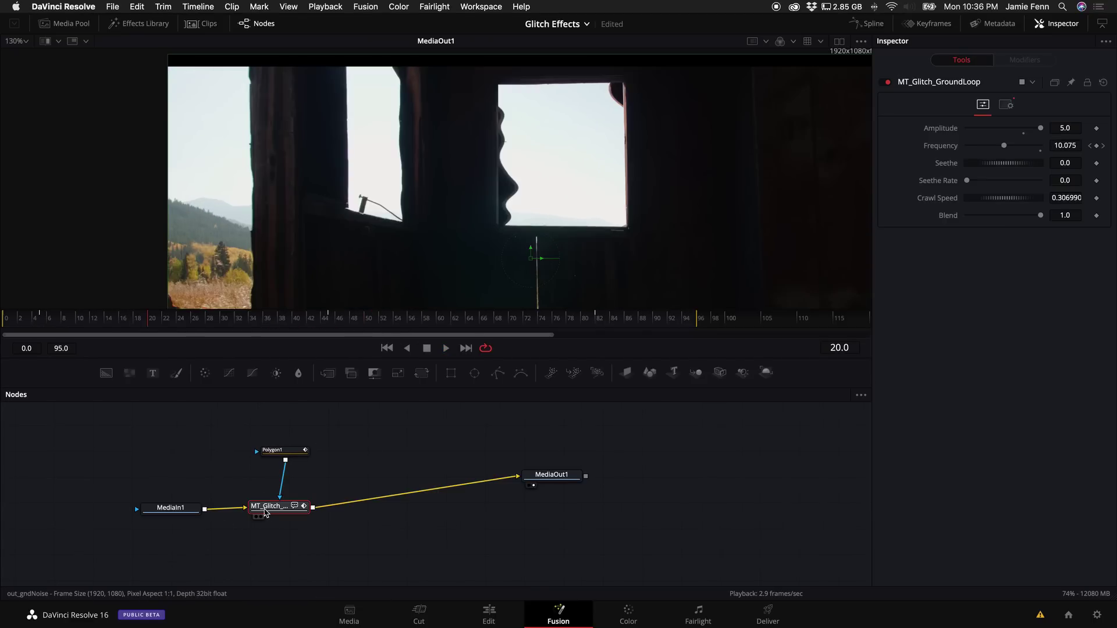
key("shift+space")
type("glitch")
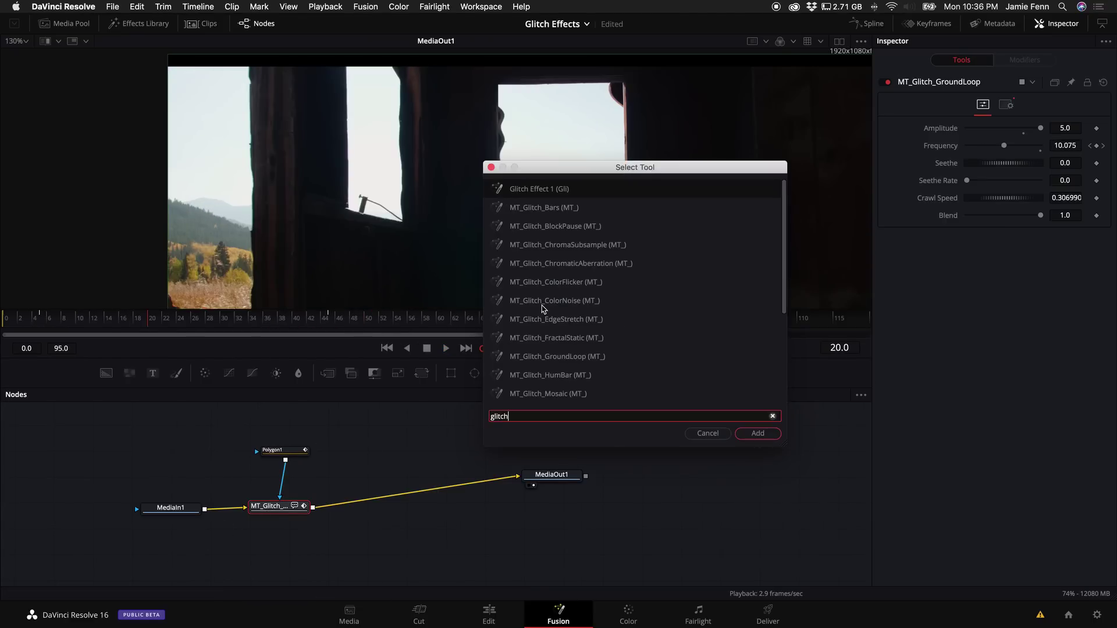
left_click(527, 318)
left_click(758, 433)
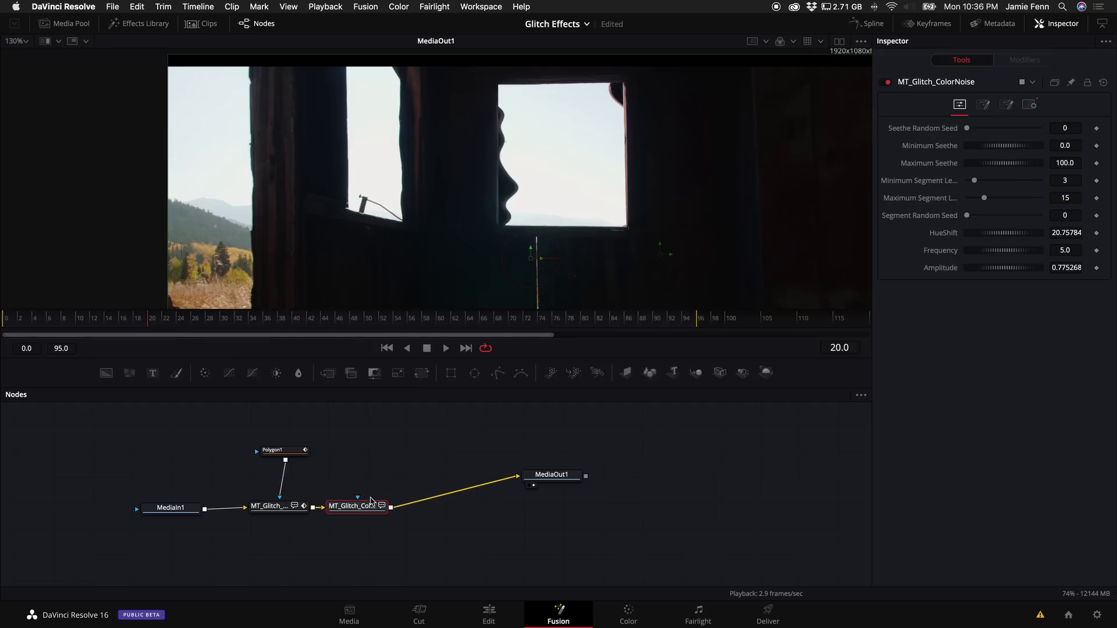
left_click_drag(285, 460, 361, 506)
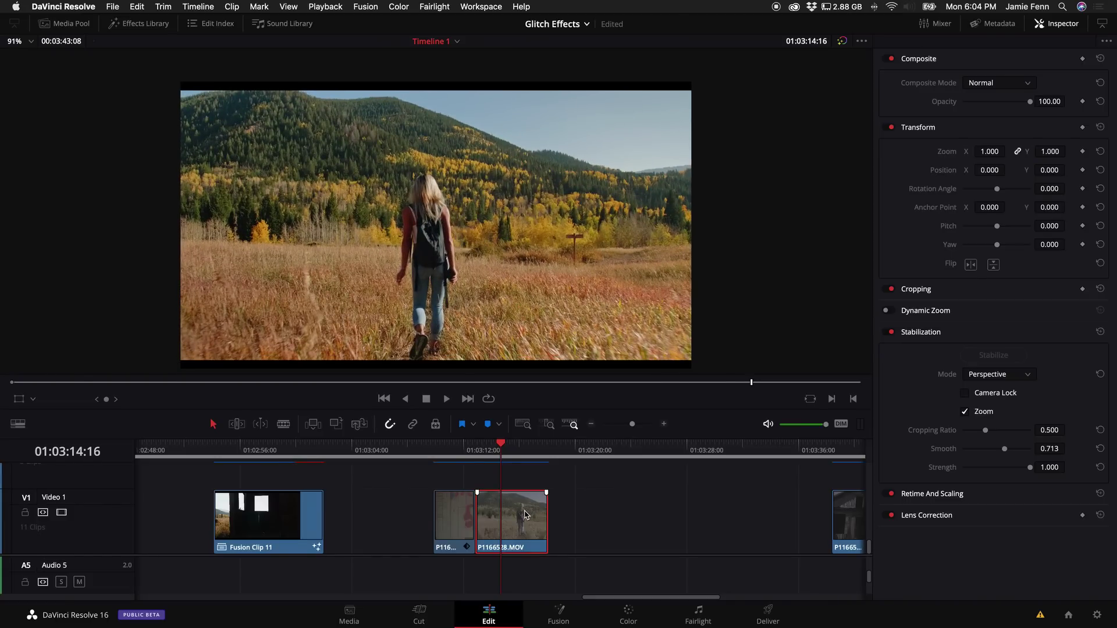
Convert the meadow clip on V1 into a Fusion clip, open it in Fusion and return to the first frame
right_click(515, 530)
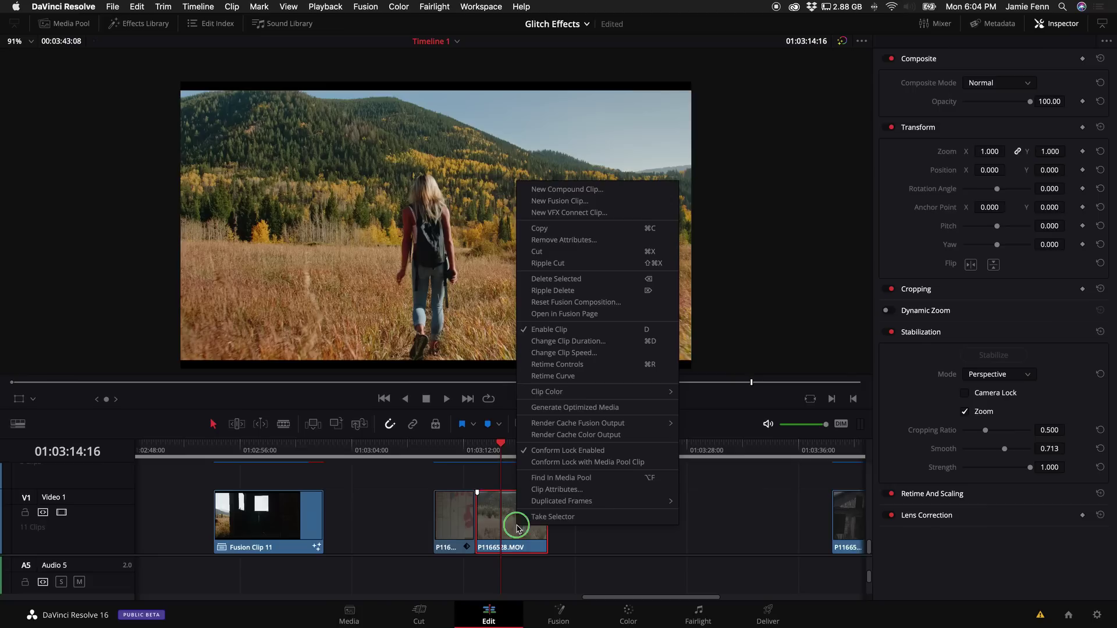
left_click(575, 202)
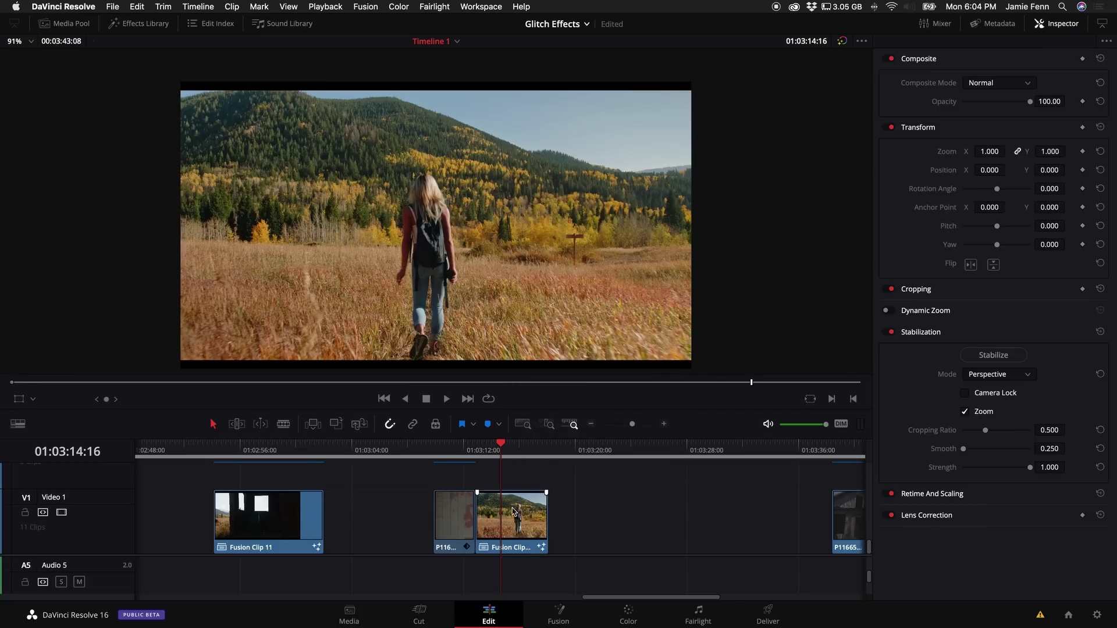
left_click(559, 612)
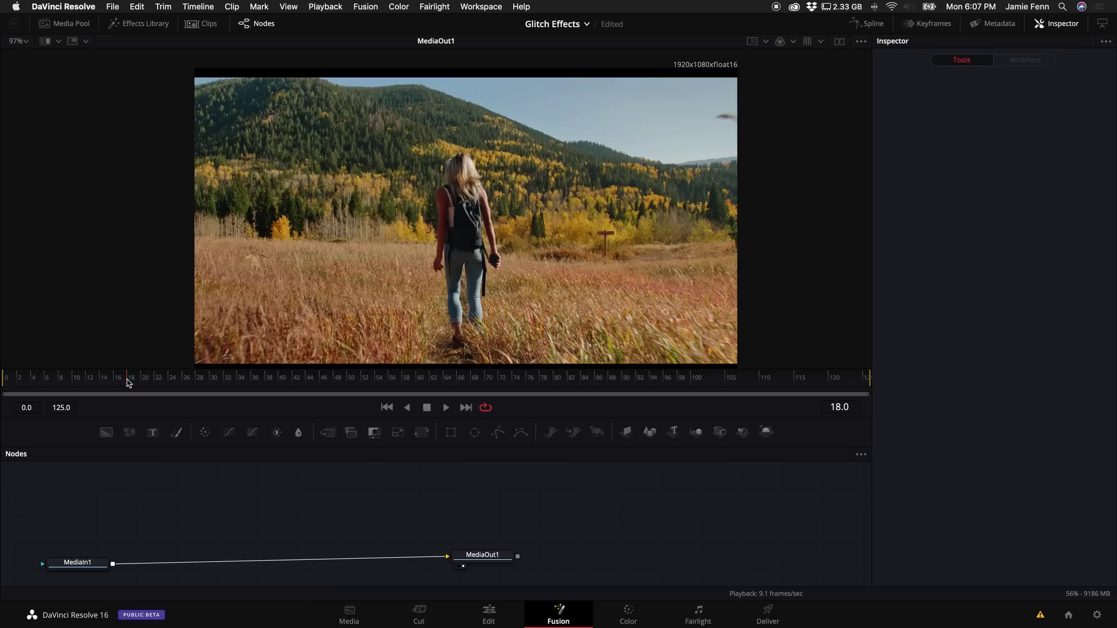
left_click_drag(128, 382, 6, 379)
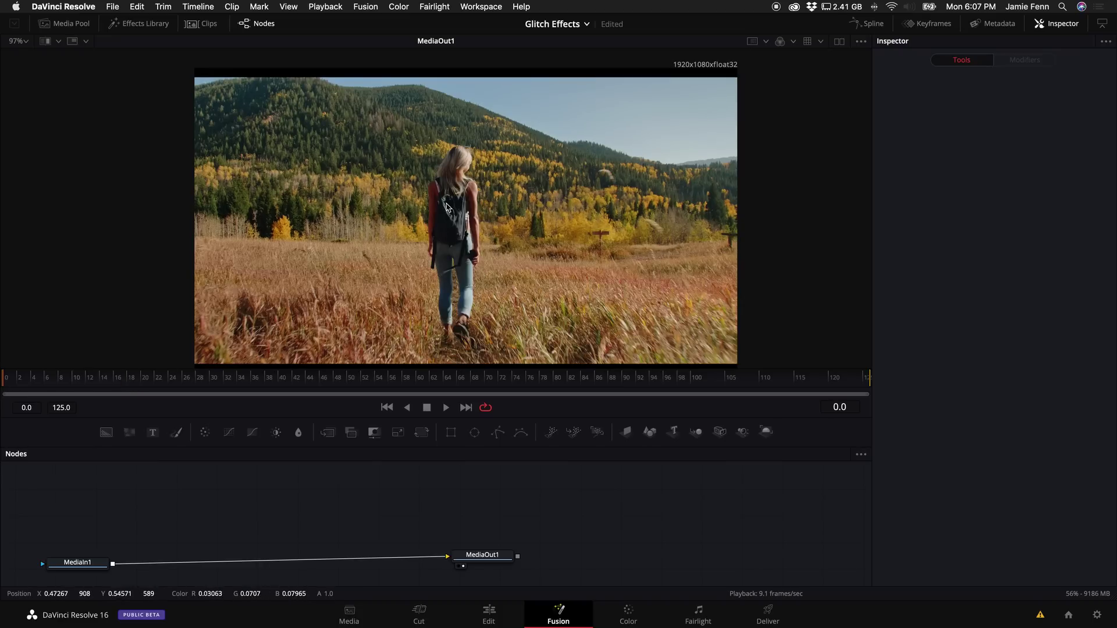
Add an MT_Glitch_FractalStatic node after MediaIn1 via the 'glitc' tool search
left_click_drag(85, 565, 135, 560)
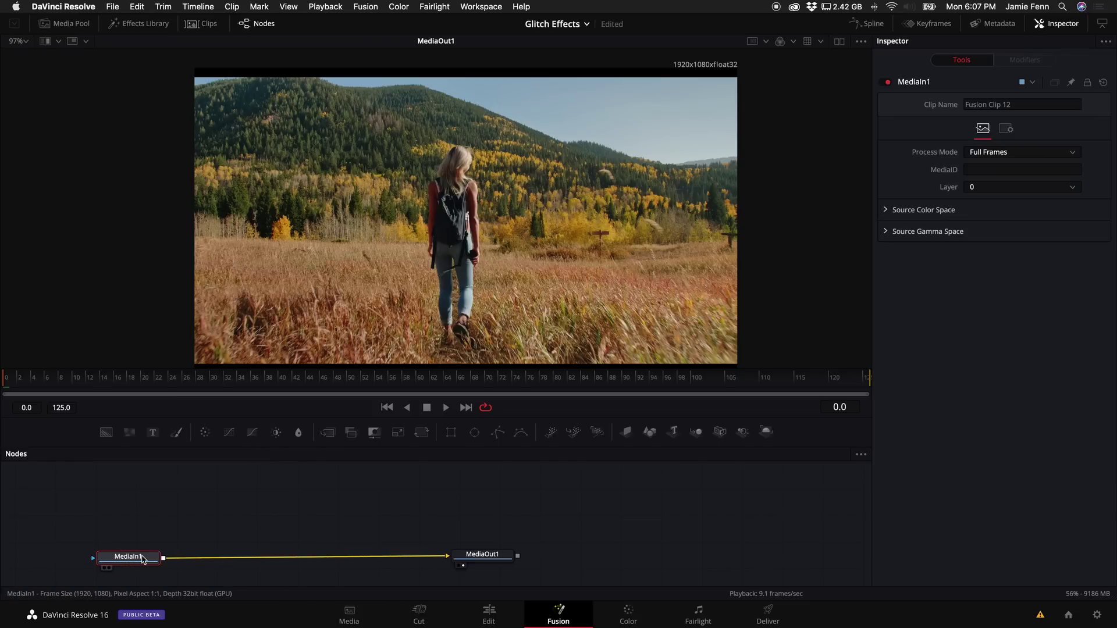
key("shift+space")
type("f")
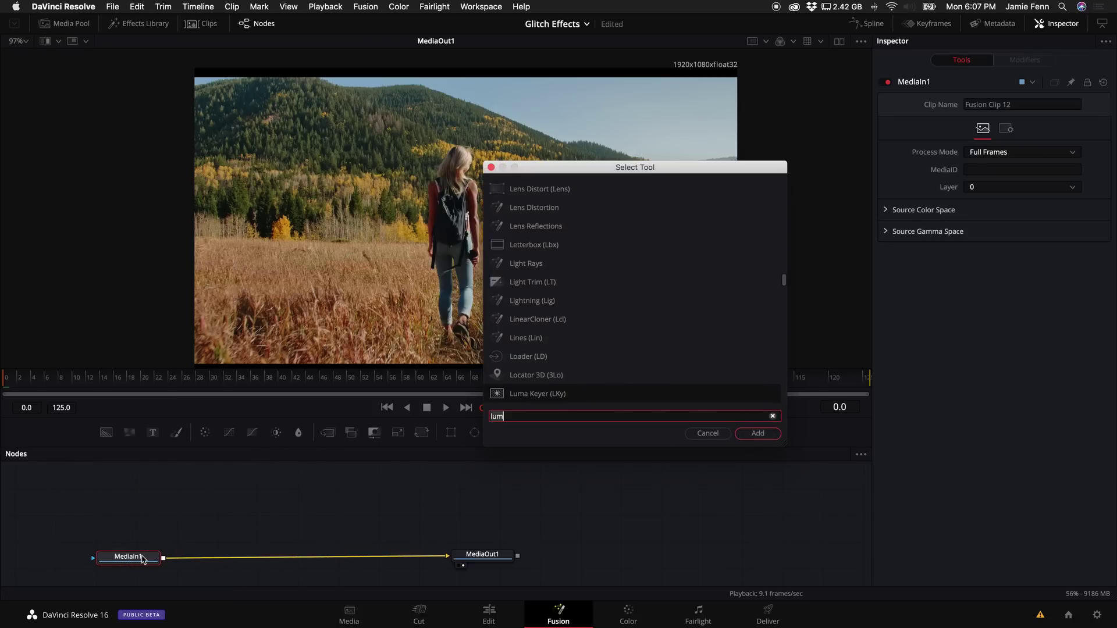
key("BackSpace")
type("glitch")
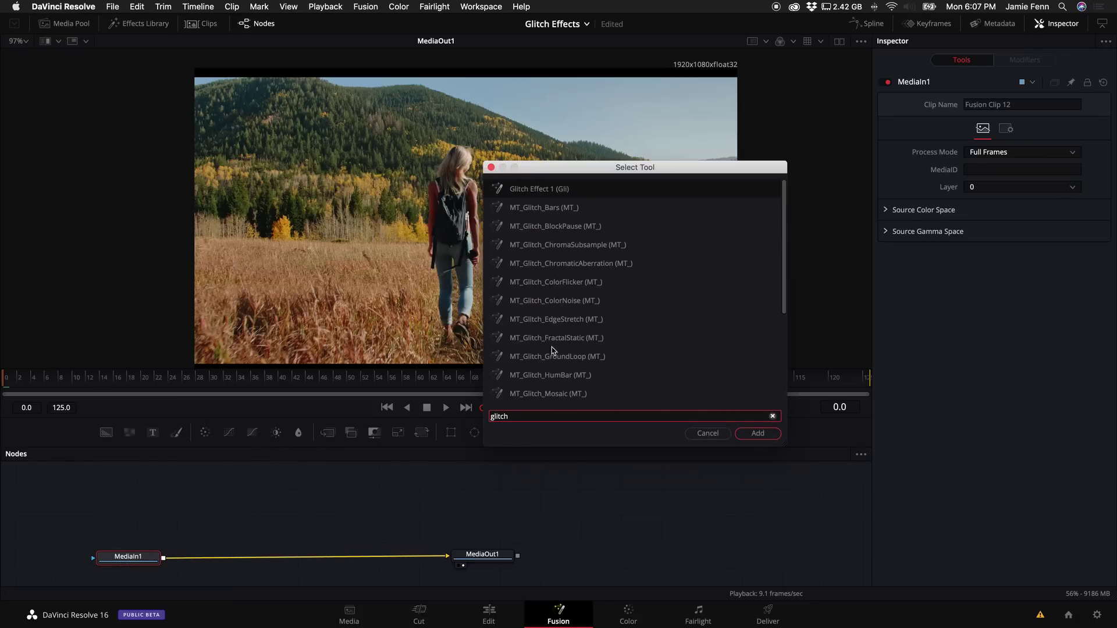
left_click(566, 338)
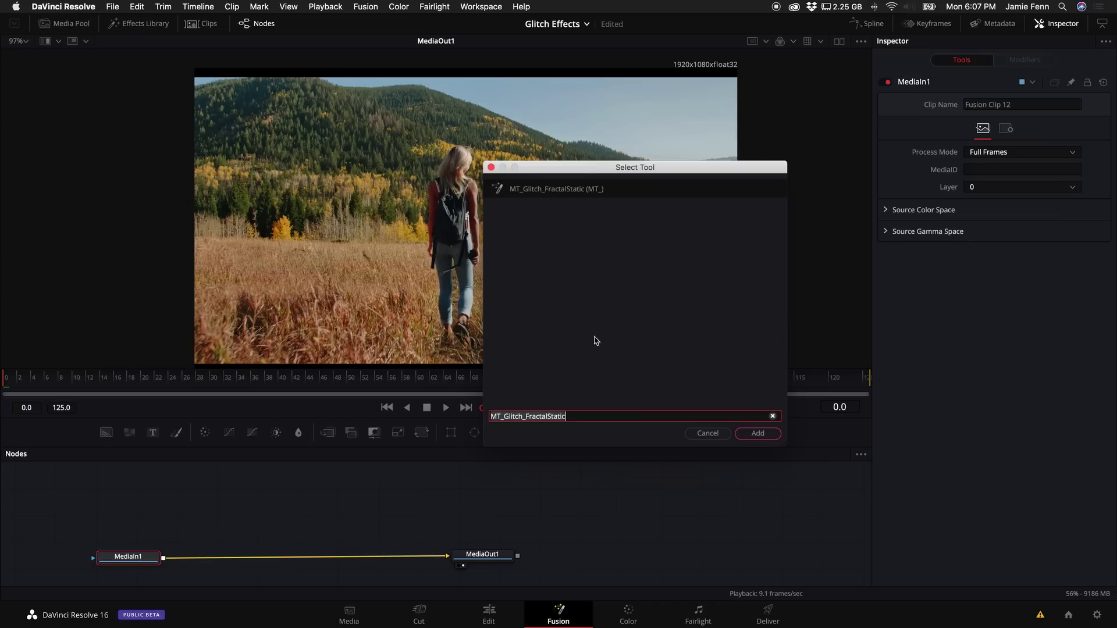
left_click(751, 438)
left_click_drag(195, 556, 236, 557)
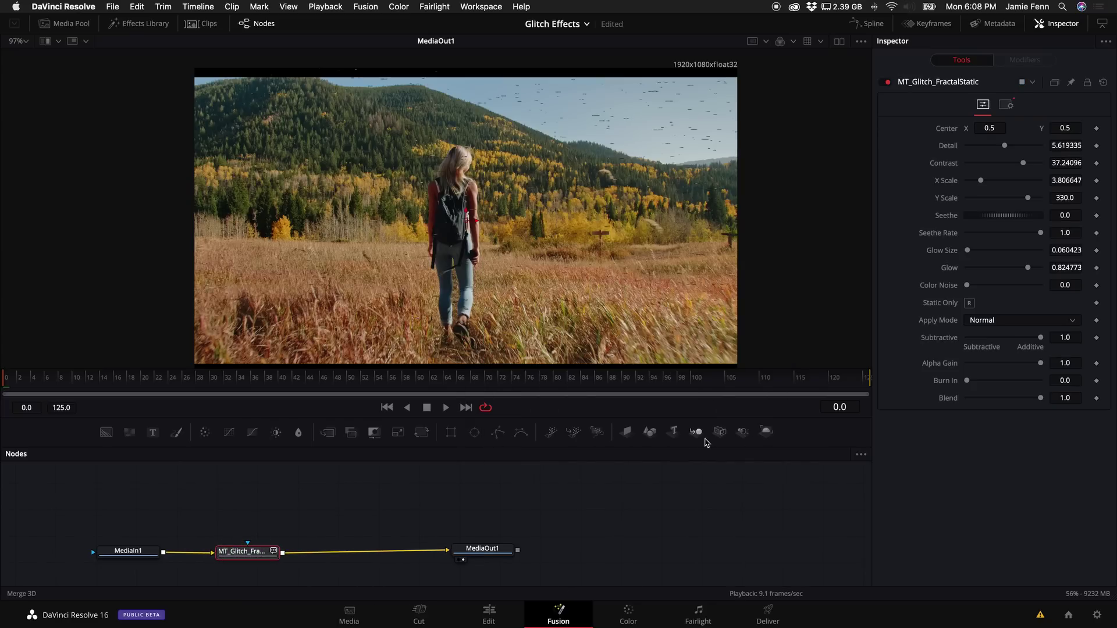
Add Merge1 and LumaKeyer1, feeding LumaKeyer1 into Merge1's foreground and MediaIn1 into LumaKeyer1
left_click(329, 433)
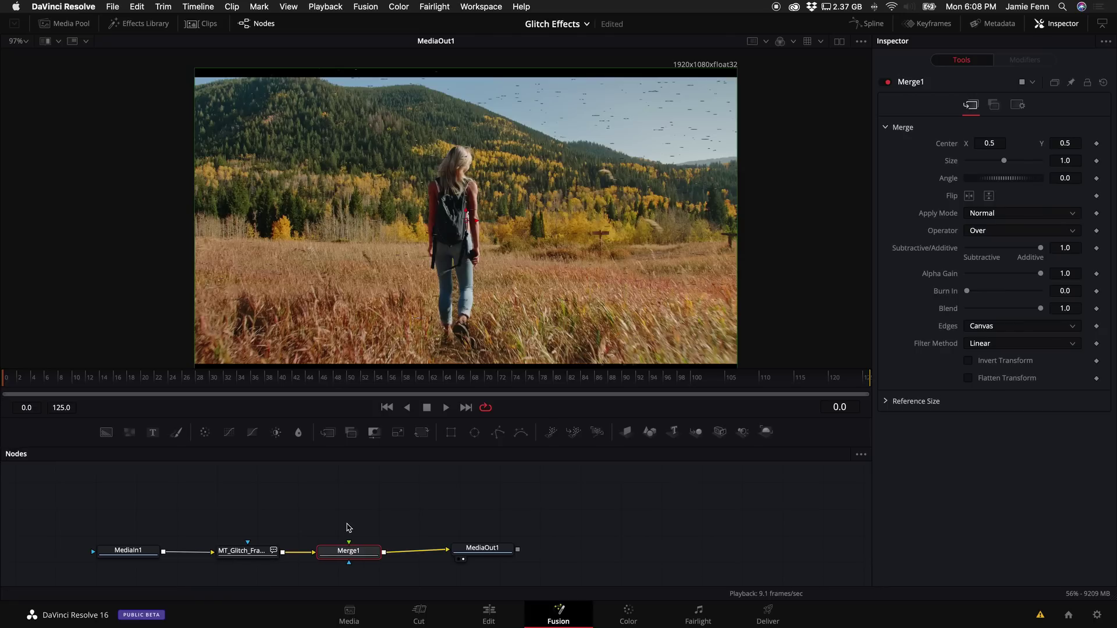
key("shift+space")
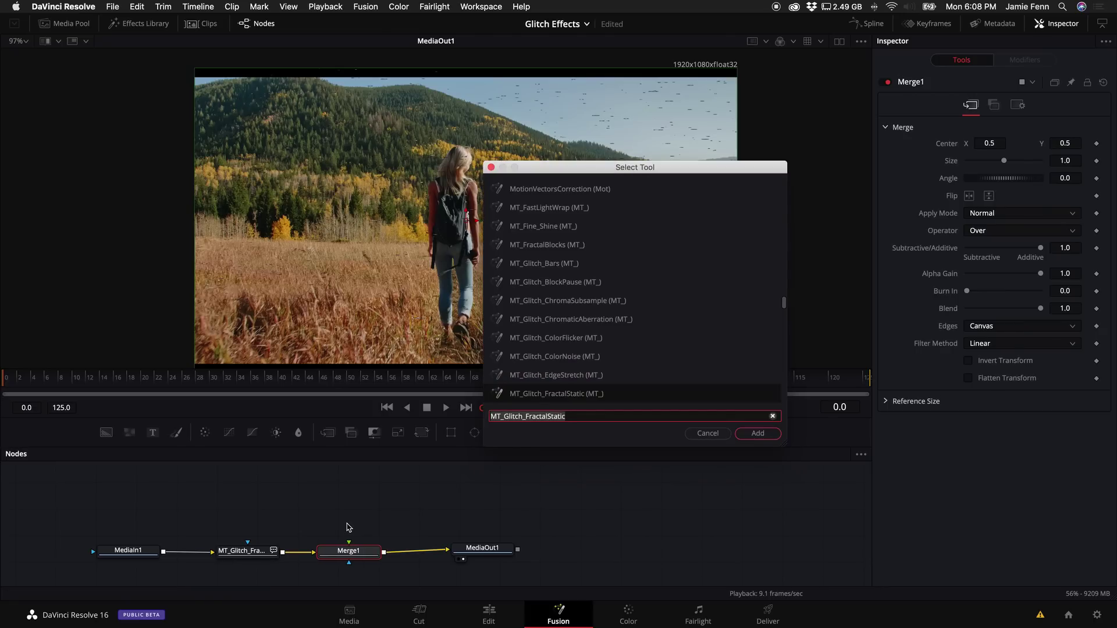
type("lumak")
key("Return")
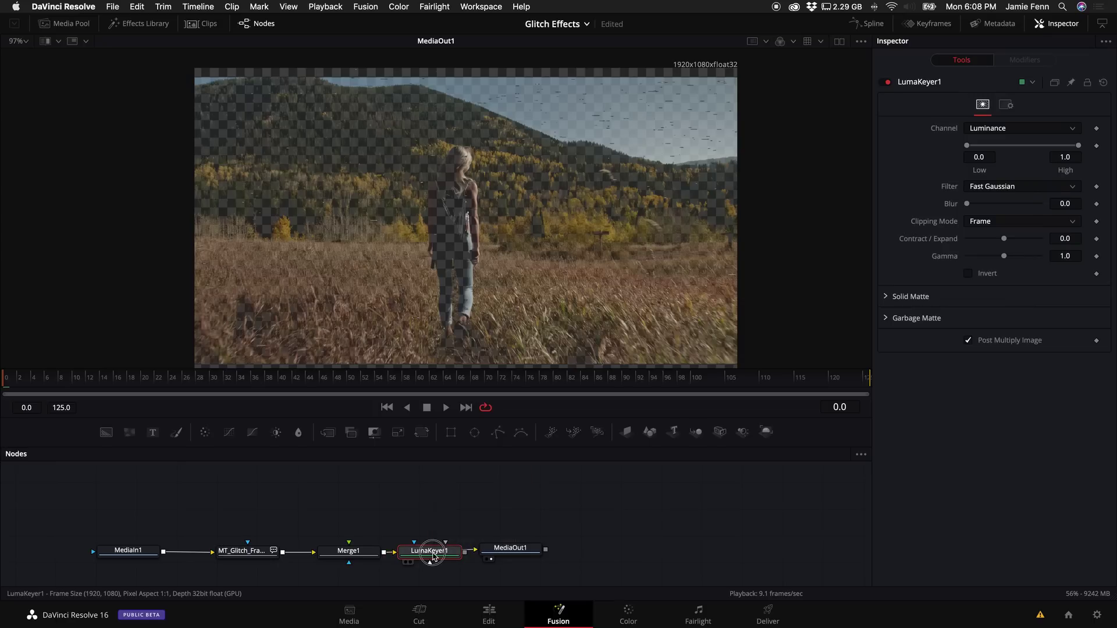
left_click_drag(433, 555, 321, 485)
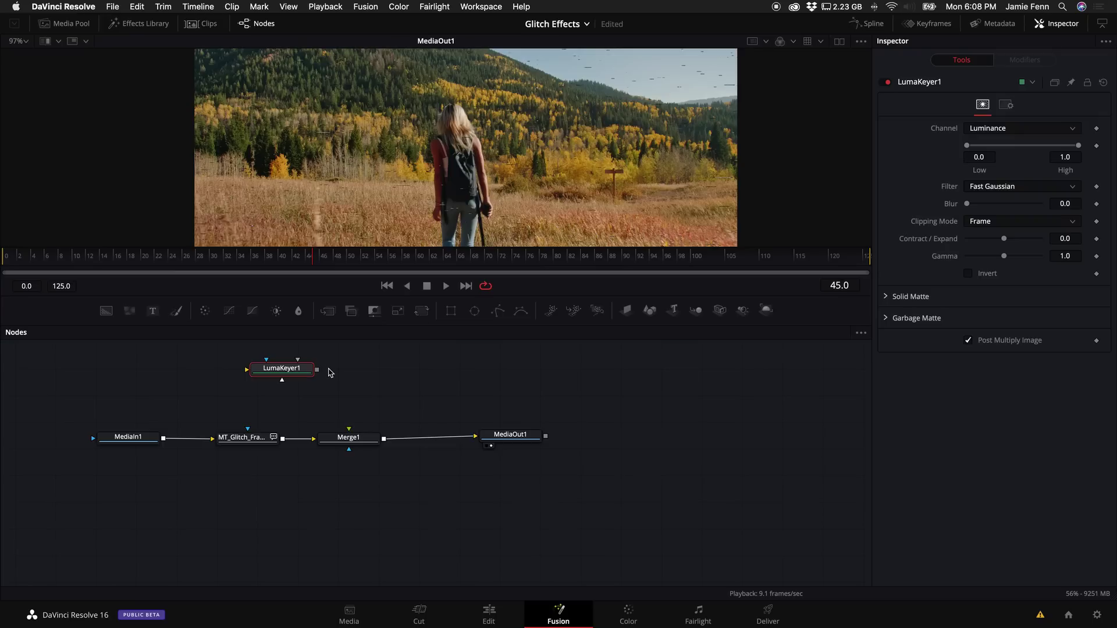
left_click_drag(317, 370, 349, 433)
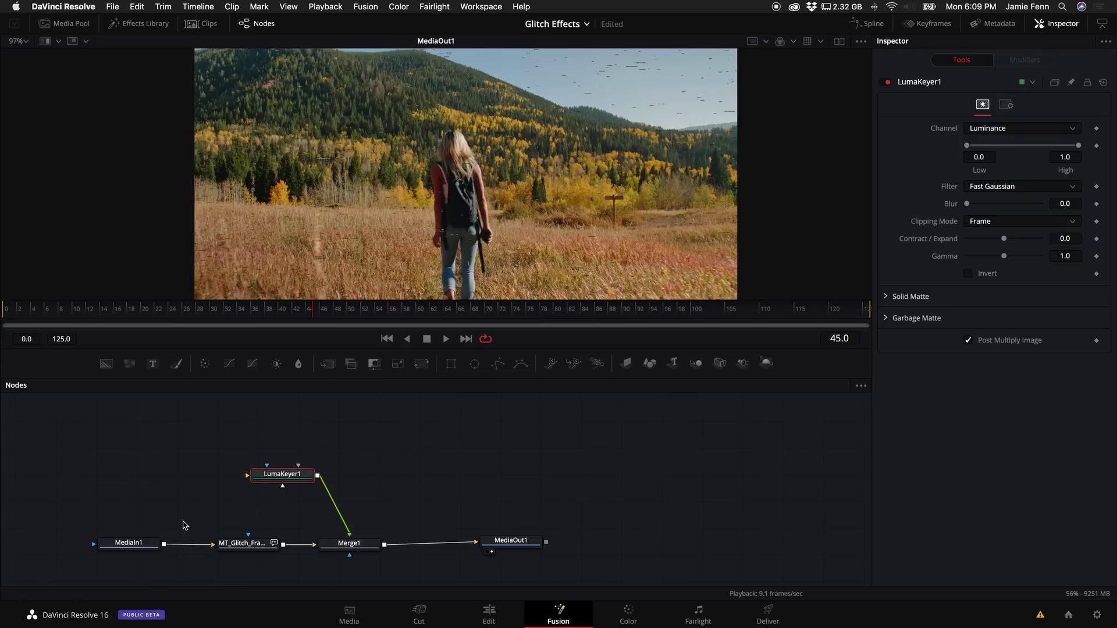
left_click_drag(164, 543, 247, 475)
left_click(254, 544)
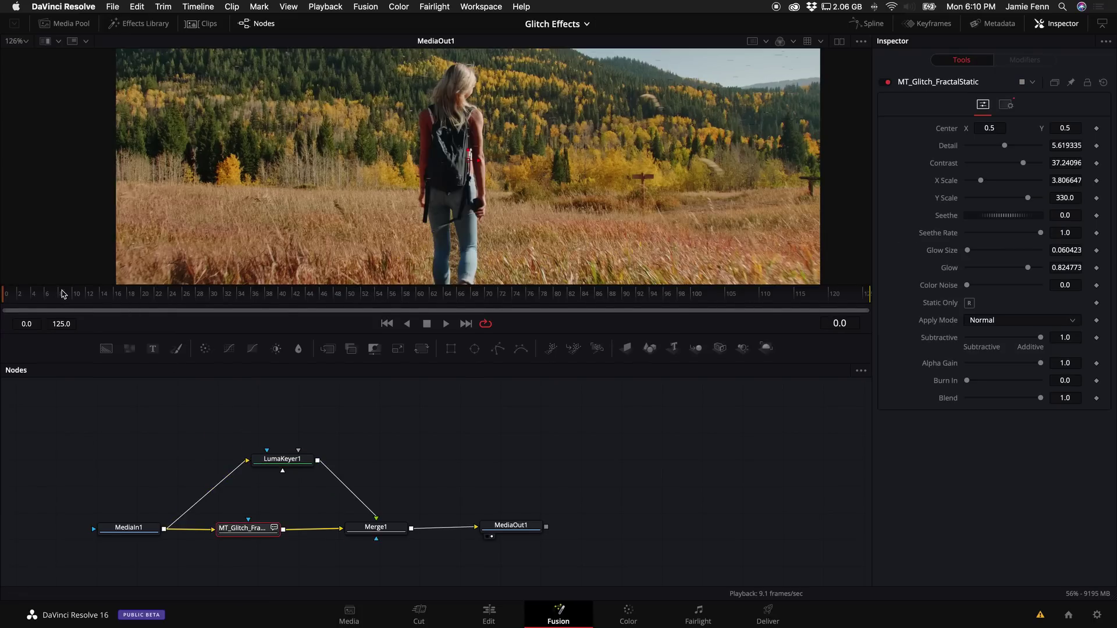
Trace a closed polygon mask around the hiker's backpack on the glitch node
left_click(497, 350)
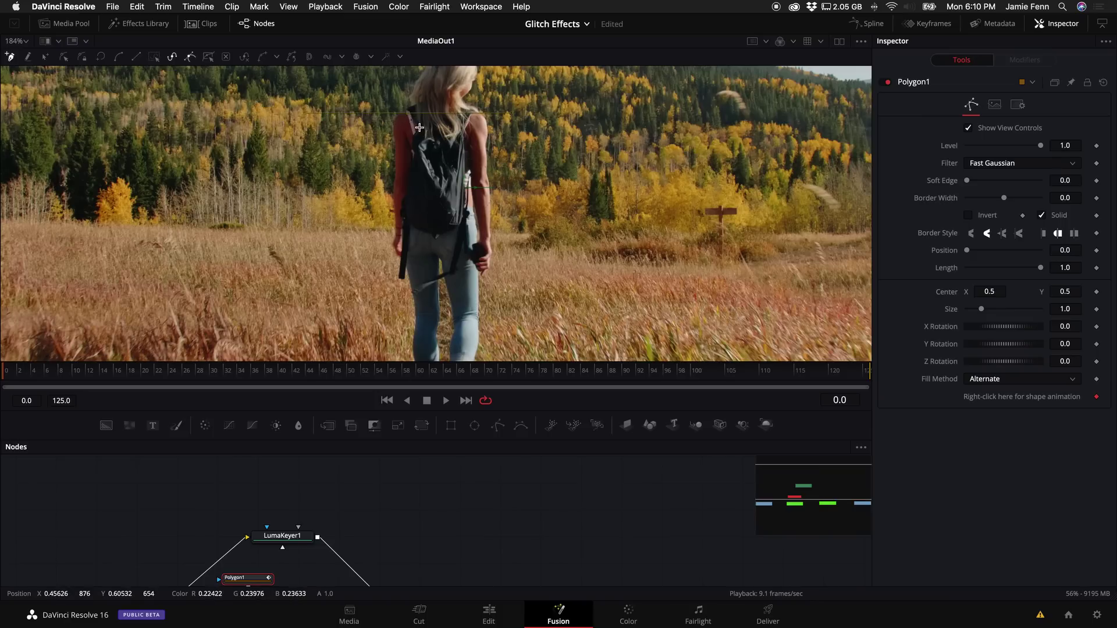
left_click_drag(419, 228, 438, 233)
left_click(464, 225)
left_click(468, 186)
left_click(465, 150)
left_click_drag(446, 127, 428, 125)
left_click(420, 228)
Reselect MT_Glitch_FractalStatic to bring up its settings
scroll(432, 199, "up", 5)
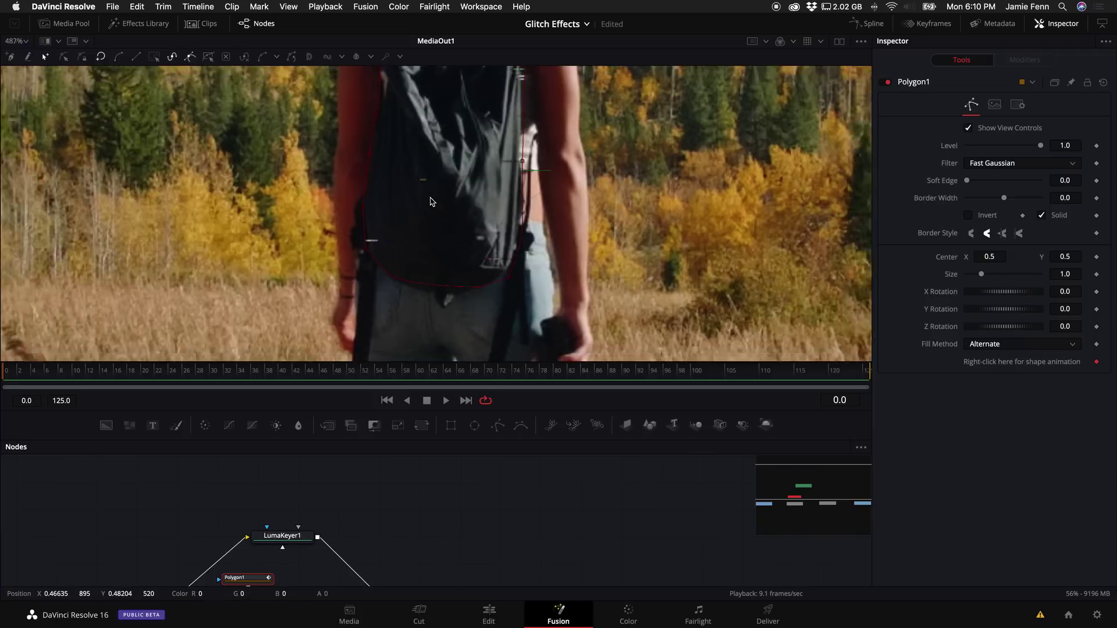
scroll(432, 202, "down", 2)
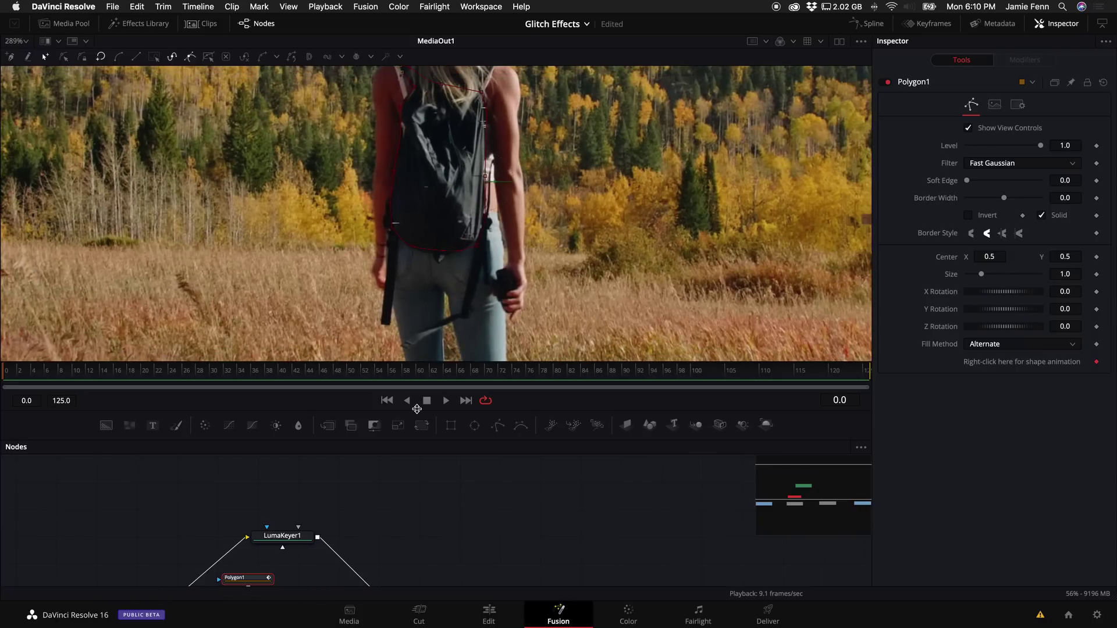
scroll(279, 524, "down", 3)
left_click(257, 534)
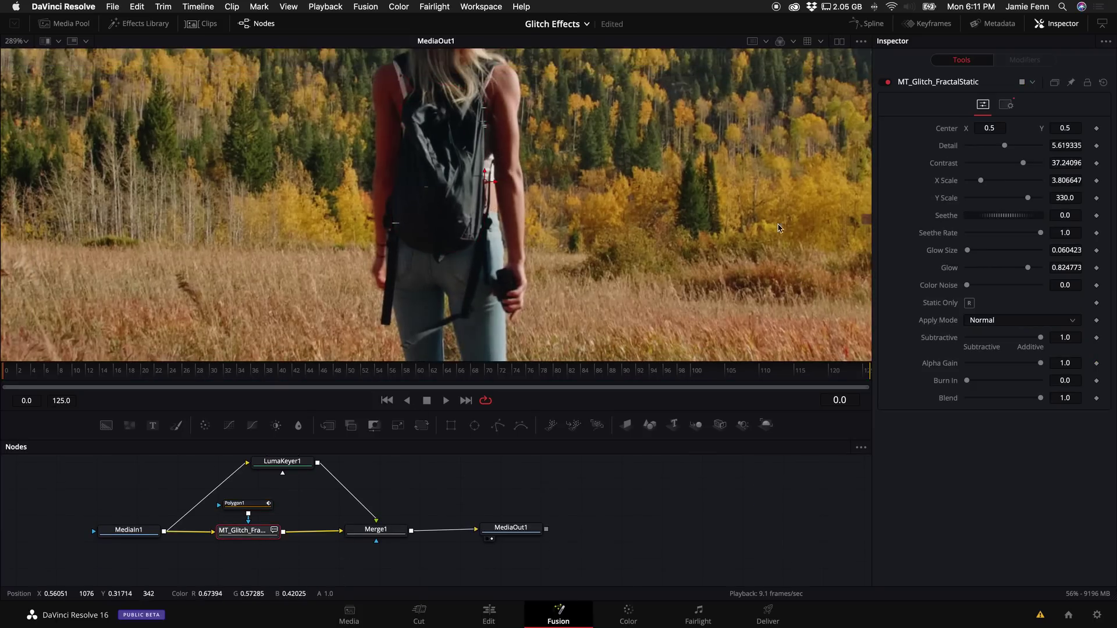
Lower MT_Glitch contrast to 6.0 and narrow LumaKeyer1's range to 0.089–0.206
left_click_drag(1024, 166, 998, 169)
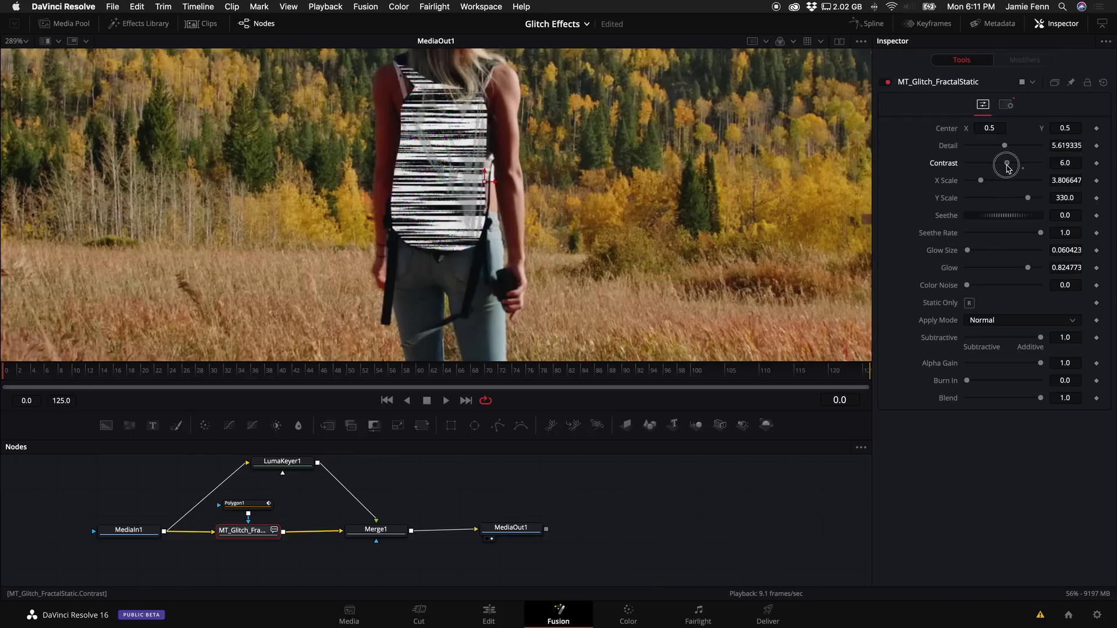
scroll(291, 493, "up", 1)
left_click(291, 493)
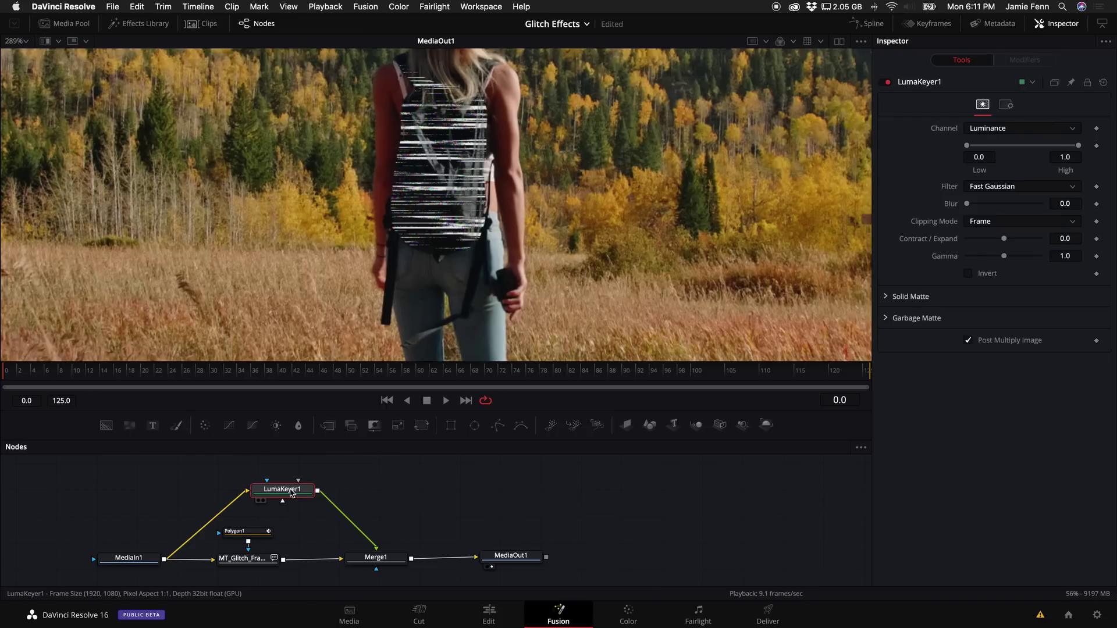
left_click_drag(295, 493, 280, 494)
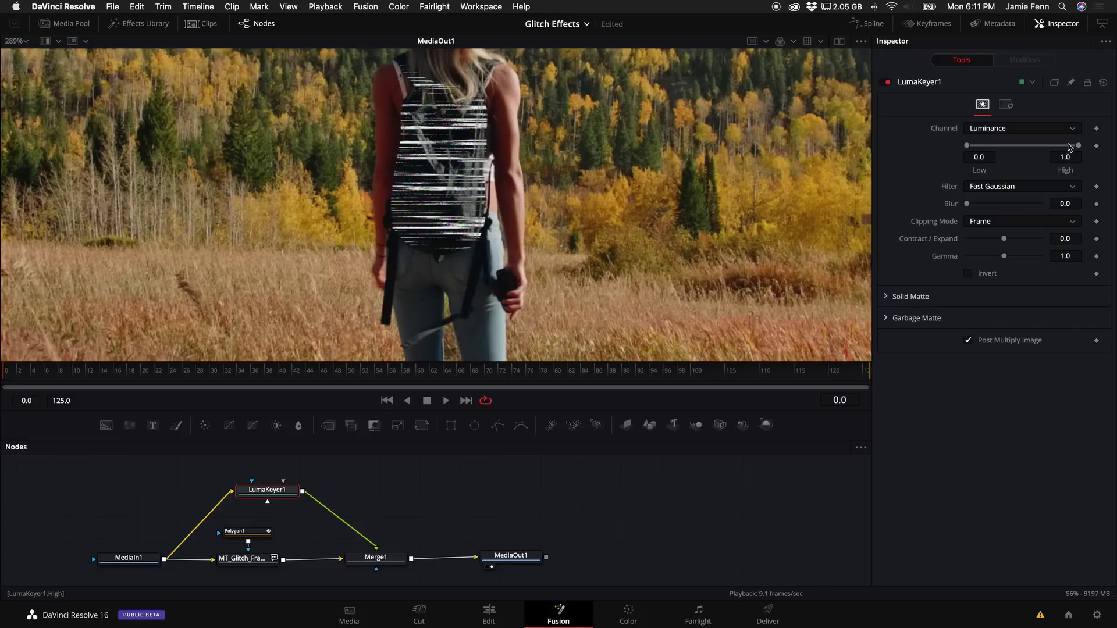
left_click_drag(1080, 149, 976, 149)
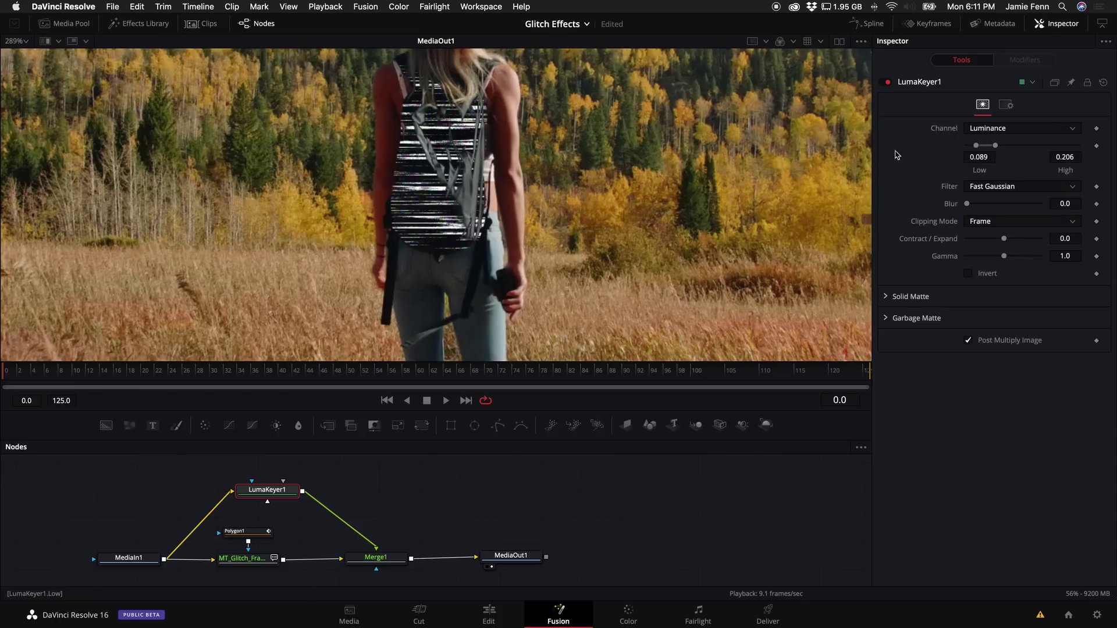
Move all Polygon1 points onto the backpack, then reposition them on the next frame
left_click(256, 534)
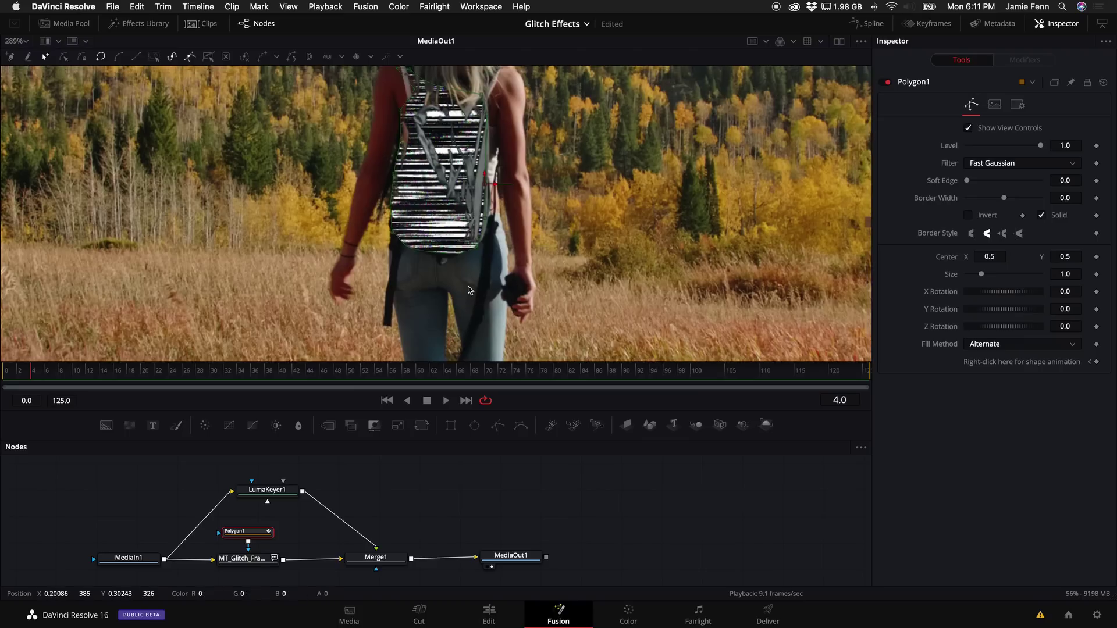
left_click(416, 109)
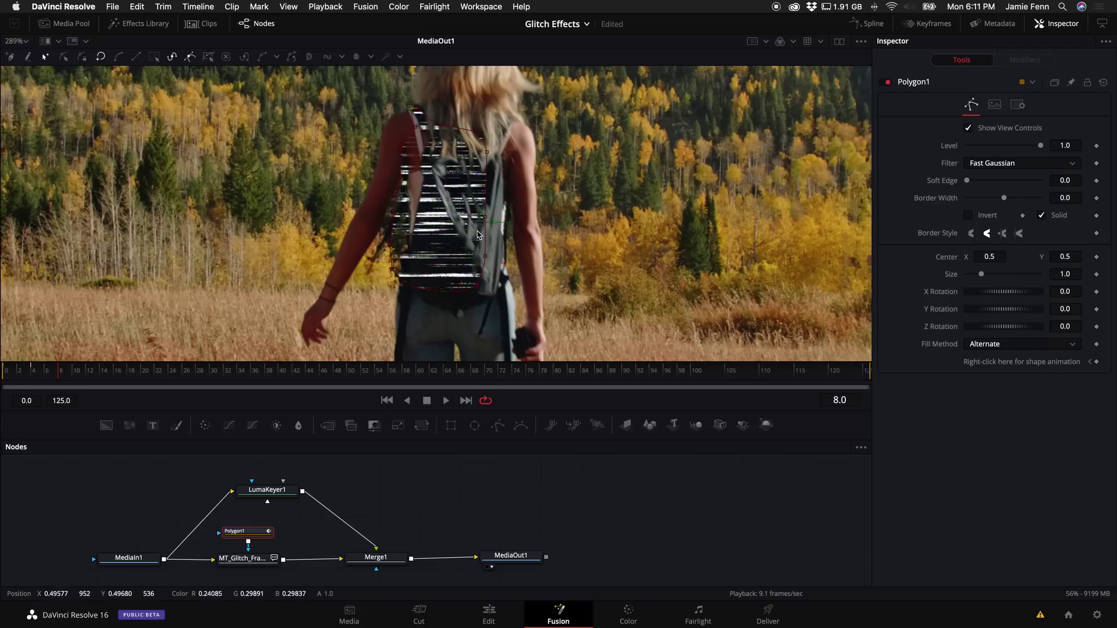
left_click_drag(527, 106, 350, 311)
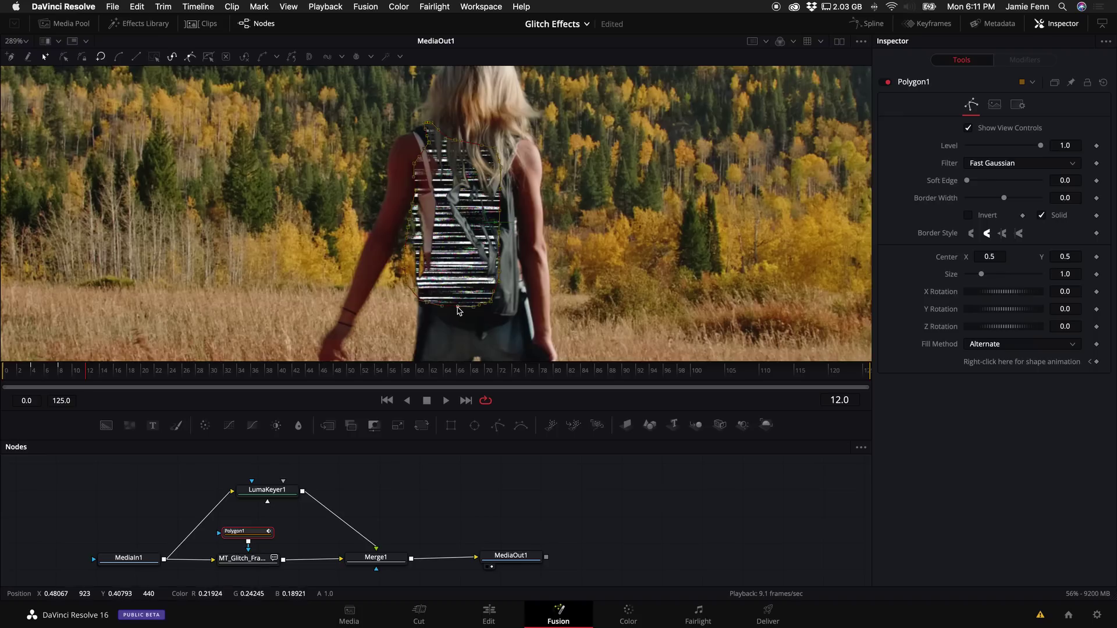
left_click_drag(433, 308, 449, 324)
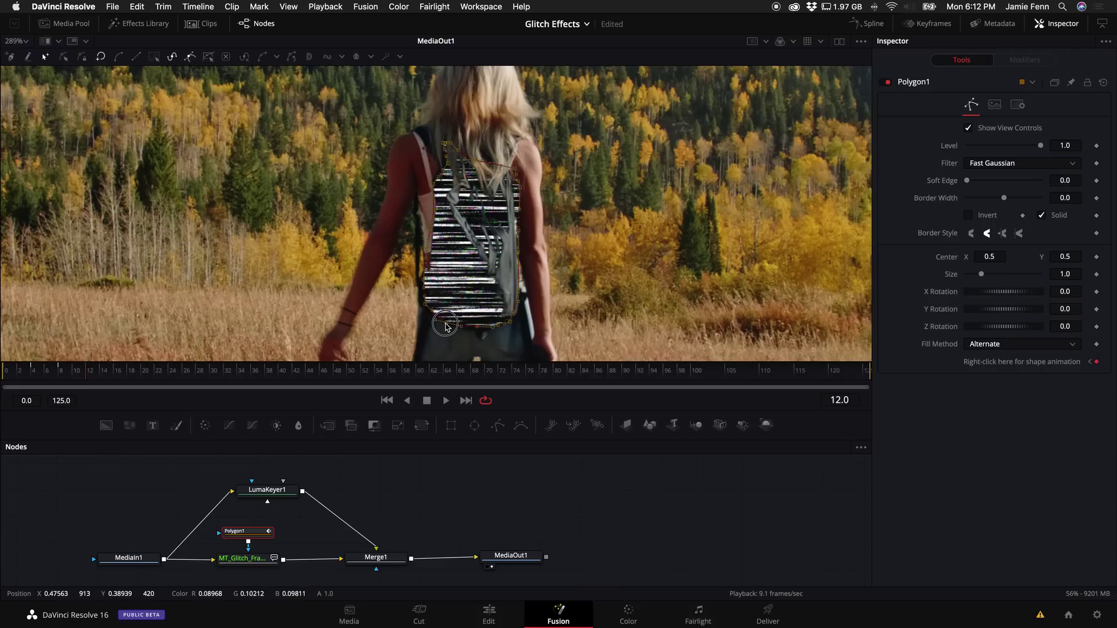
key("Right")
key("Right")
key("Right")
key("Right")
key("Right")
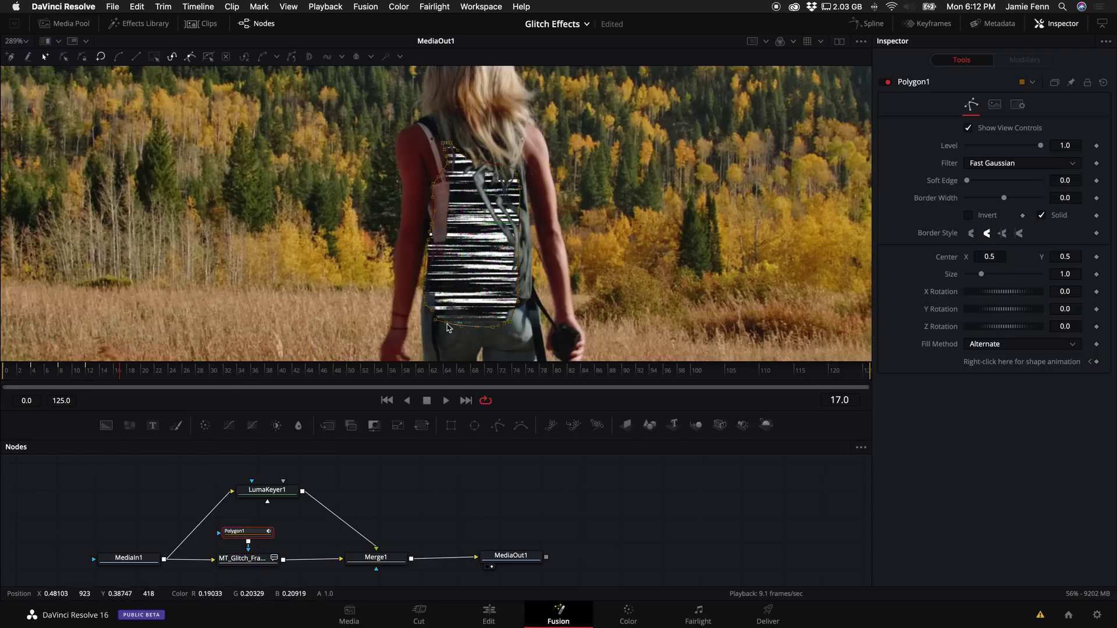
left_click_drag(492, 331, 505, 312)
Refit the Polygon1 points to the backpack and set mask Level to 1.0 at frame 33
key("Right")
key("Right")
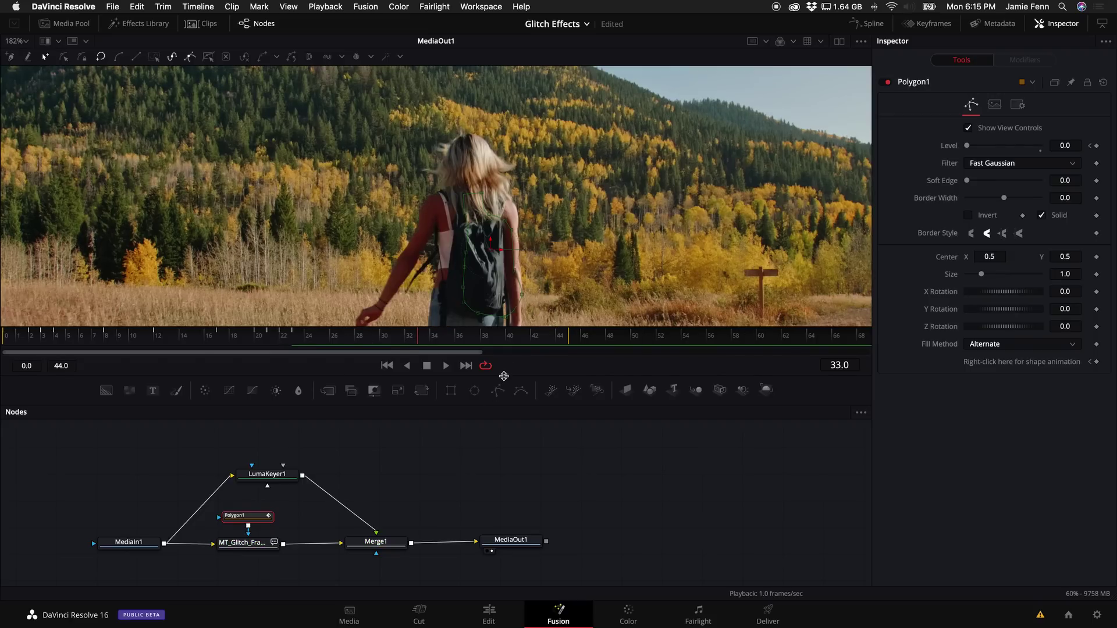
left_click_drag(503, 376, 497, 428)
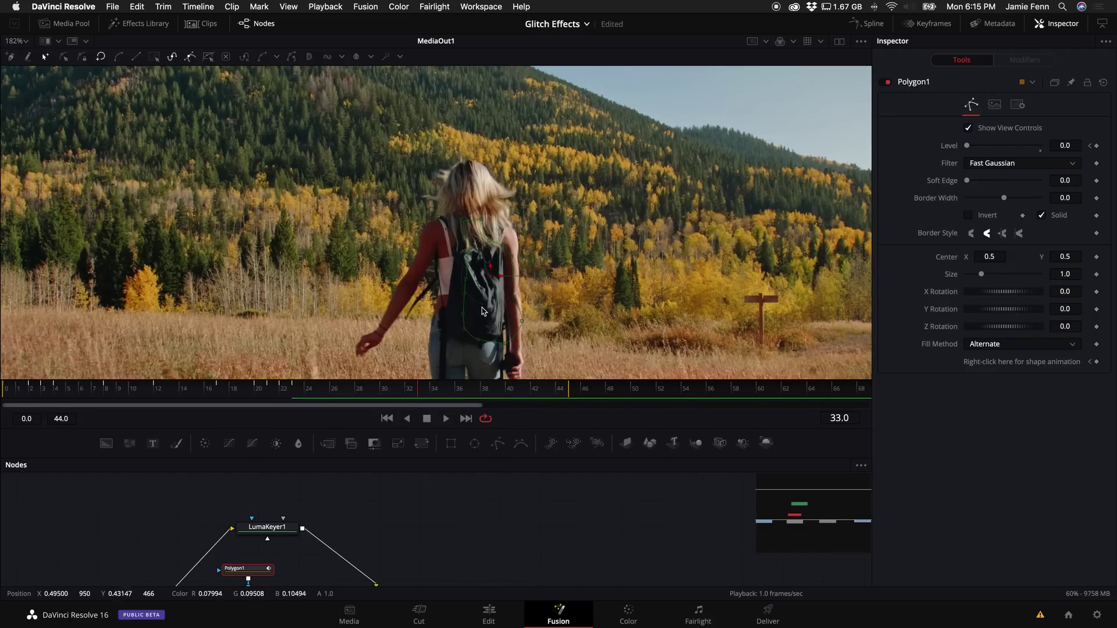
scroll(503, 347, "up", 3)
left_click_drag(498, 345, 478, 338)
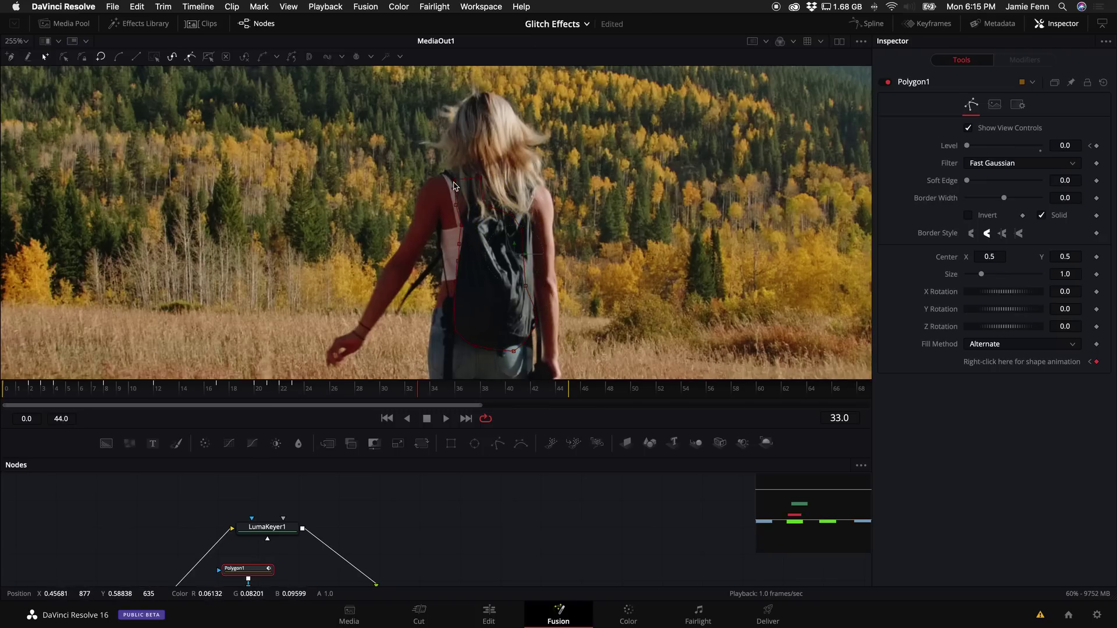
left_click(464, 225)
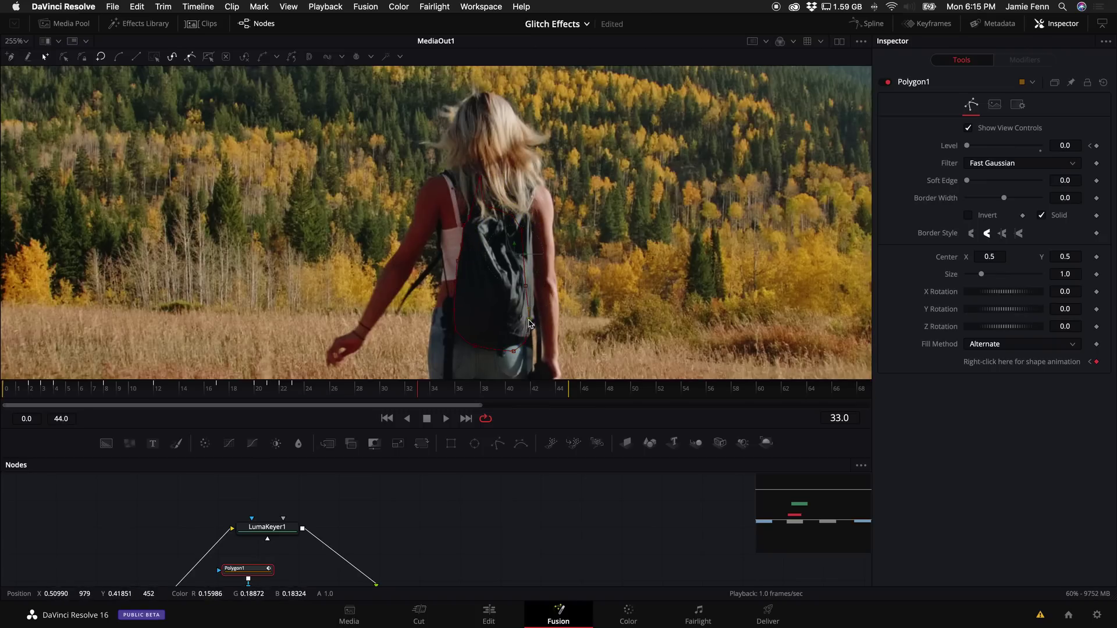
left_click_drag(513, 351, 512, 344)
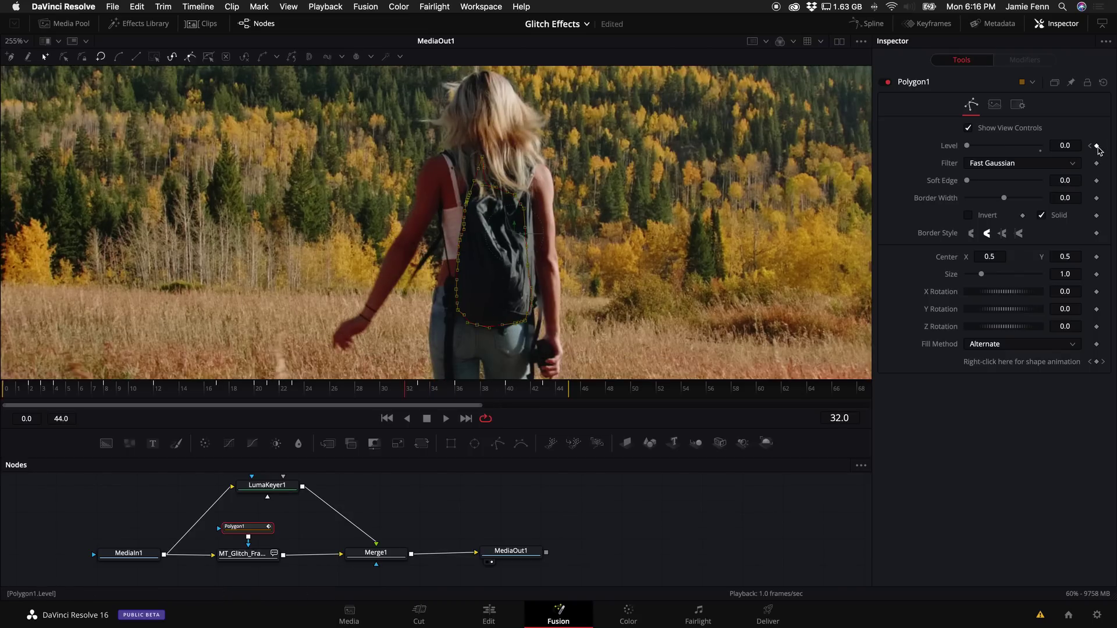
key("Right")
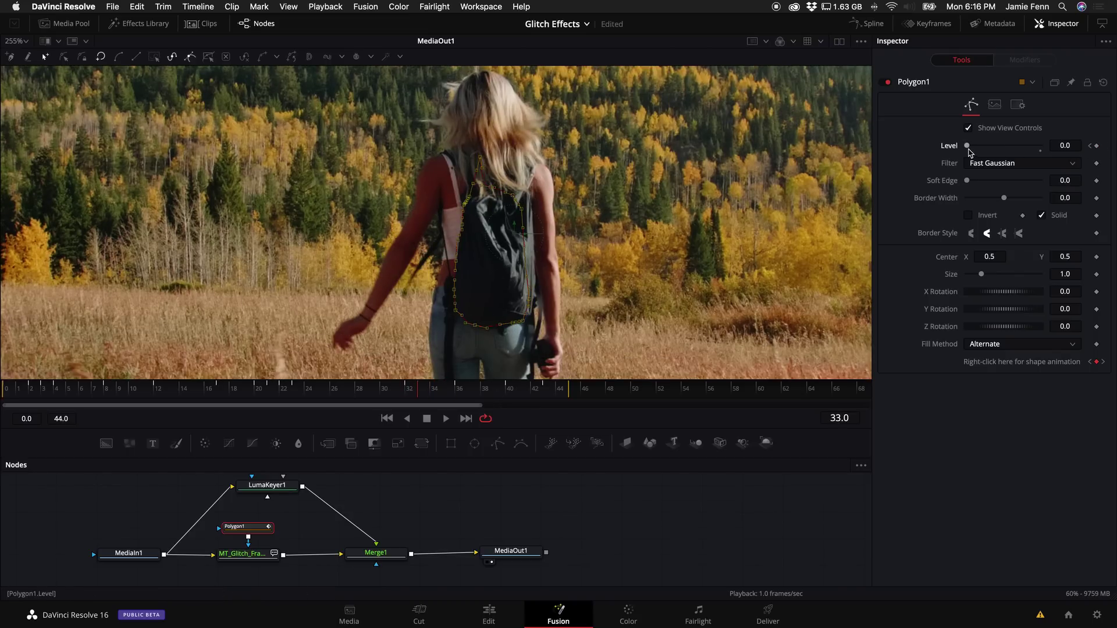
left_click_drag(967, 147, 1041, 147)
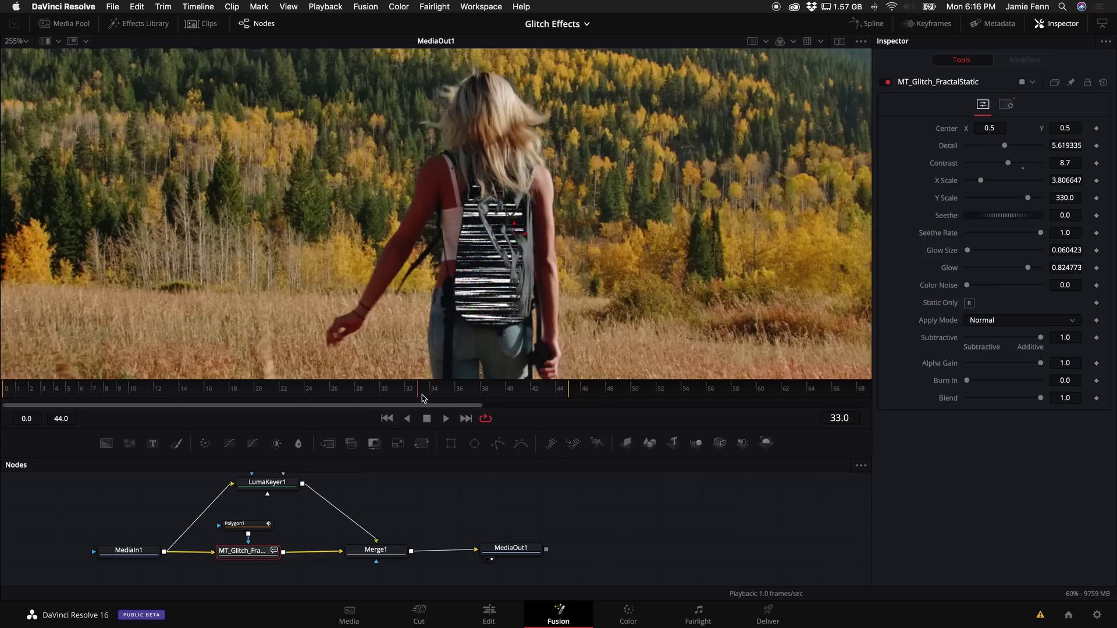
Keyframe X/Y Scale, set X Scale 1.26, Y Scale 22.0 and contrast 19.6
left_click(1096, 180)
left_click(1095, 199)
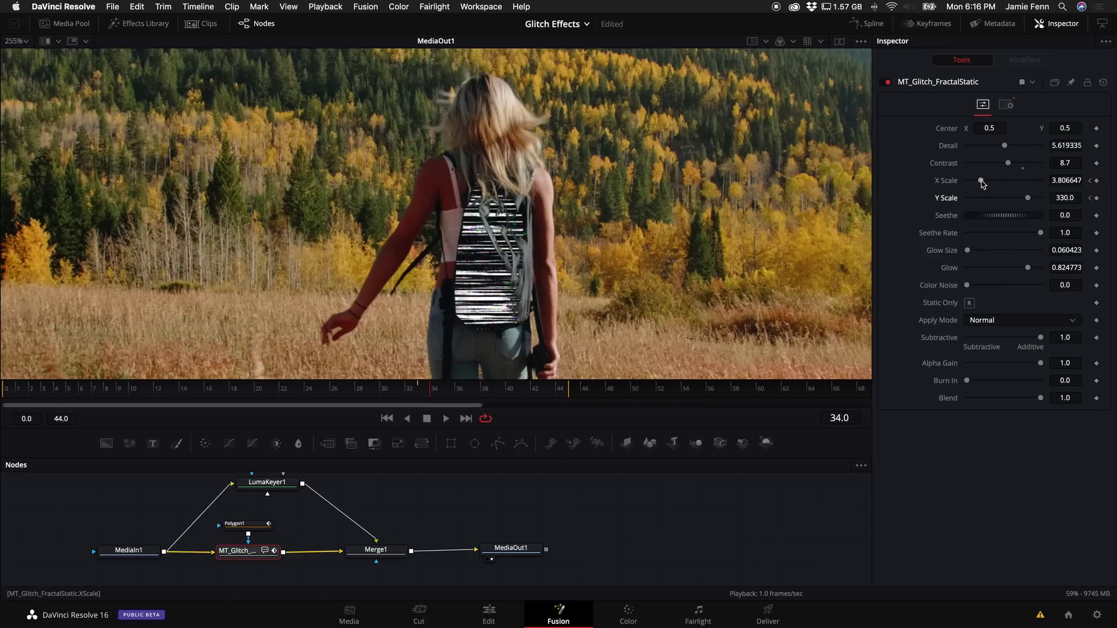
left_click_drag(982, 184, 973, 184)
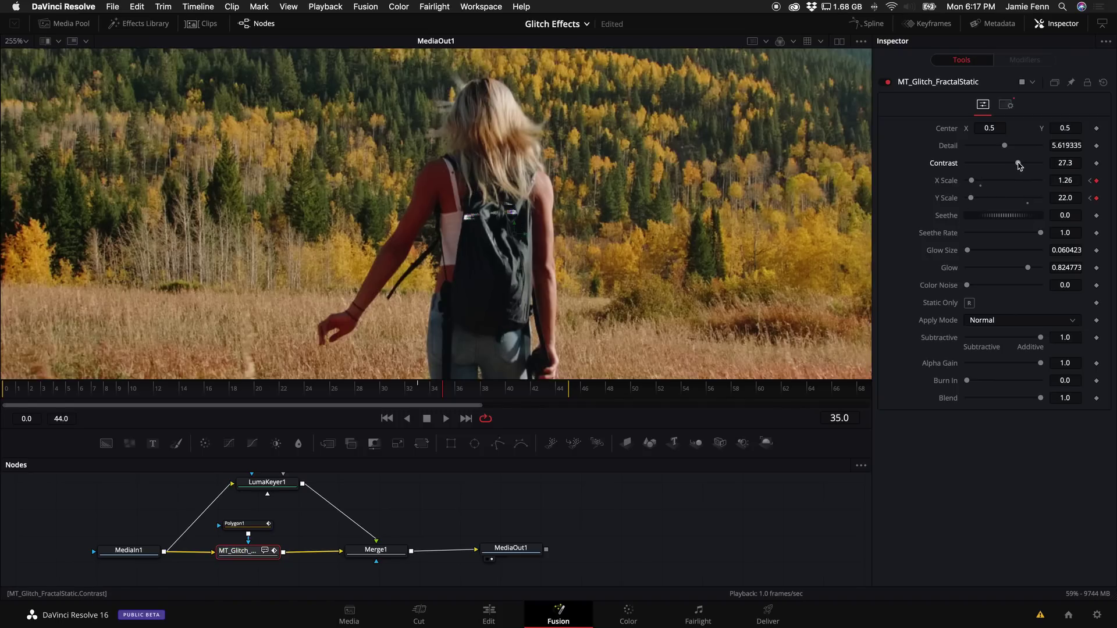
left_click_drag(1017, 165, 1013, 164)
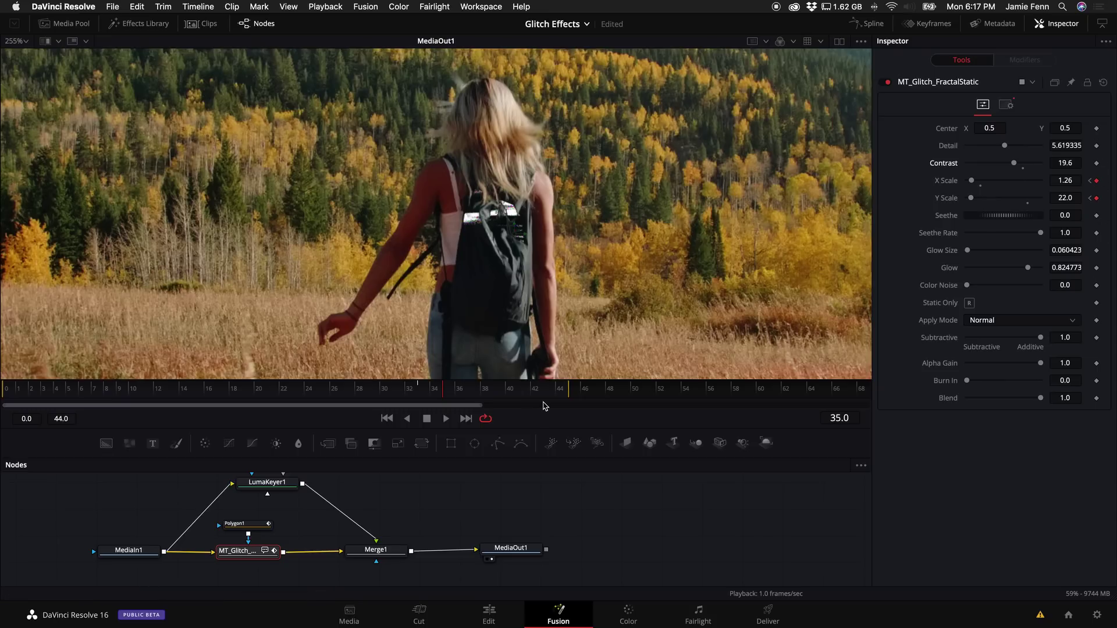
key("Left")
key("Left")
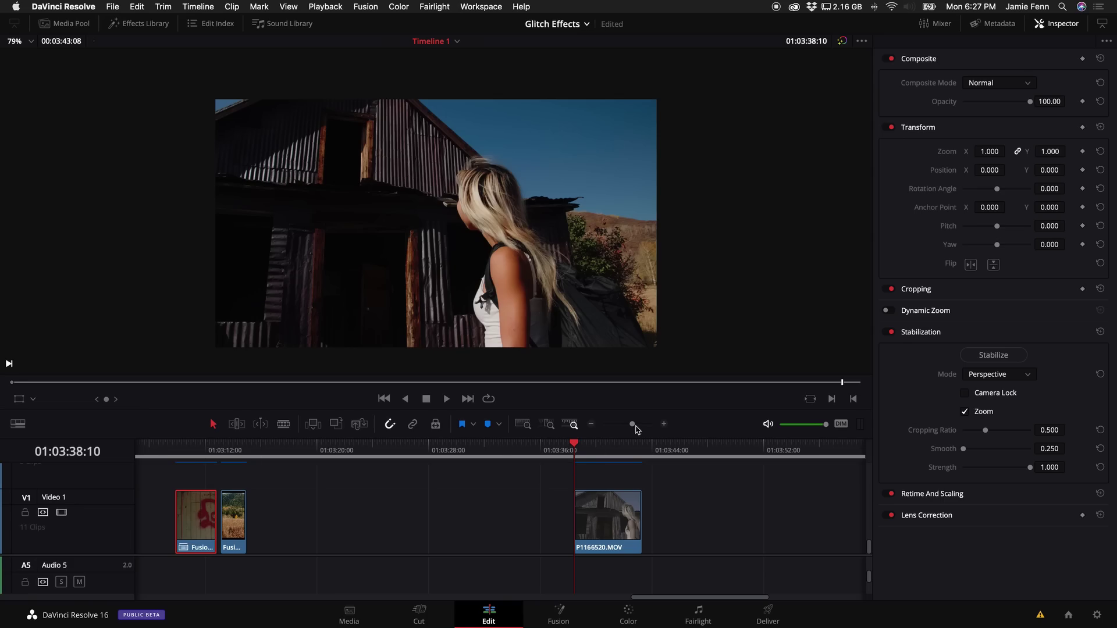
Zoom the edit timeline in around the playhead at the barn clip
left_click_drag(636, 425, 639, 425)
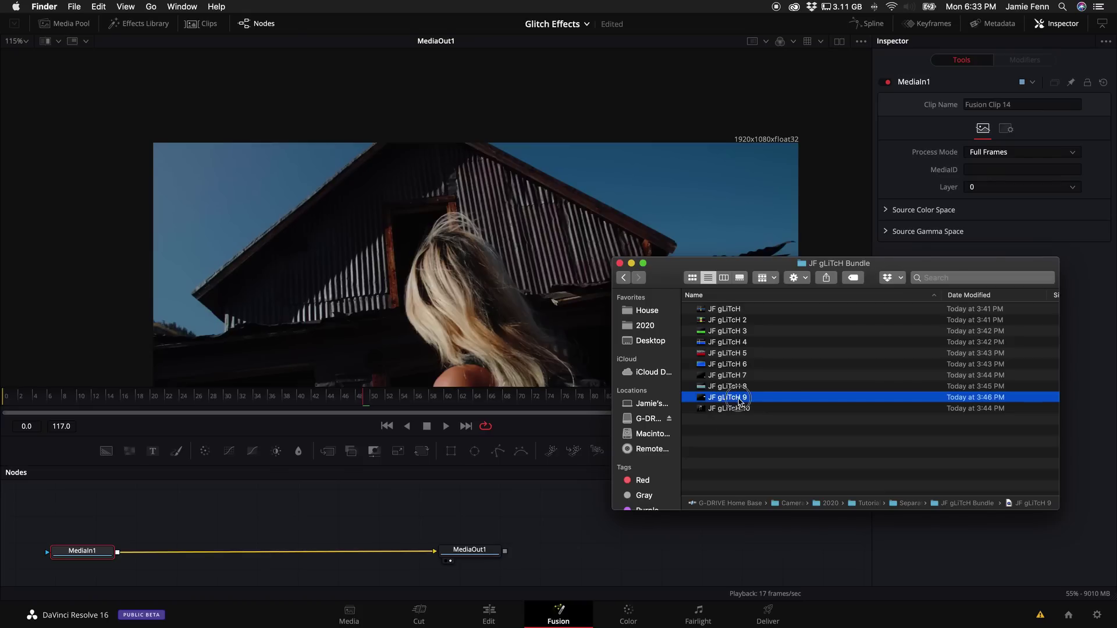
Add JF gLiTcH 9 as MediaIn2 merged over the barn shot, previewing frames 21–44
left_click_drag(740, 402, 165, 560)
left_click(338, 455)
left_click_drag(168, 399, 288, 409)
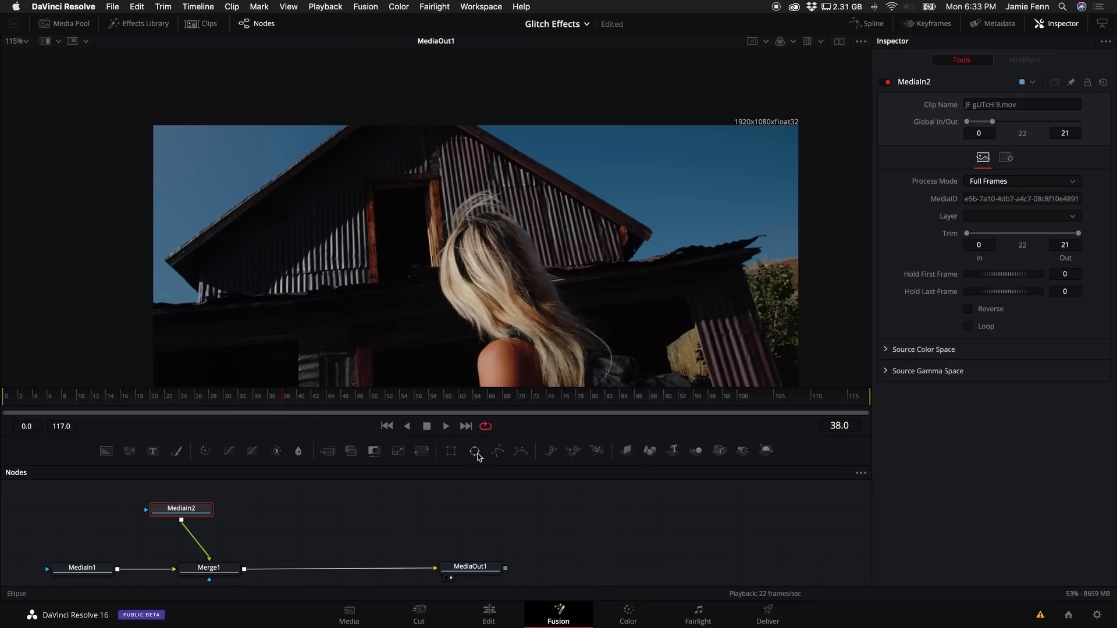
Start a polygon mask on the overlay along the roof's left side and the hair outline
left_click(497, 451)
scroll(306, 284, "up", 3)
left_click(173, 253)
left_click(173, 310)
left_click(529, 268)
left_click(548, 207)
left_click(582, 184)
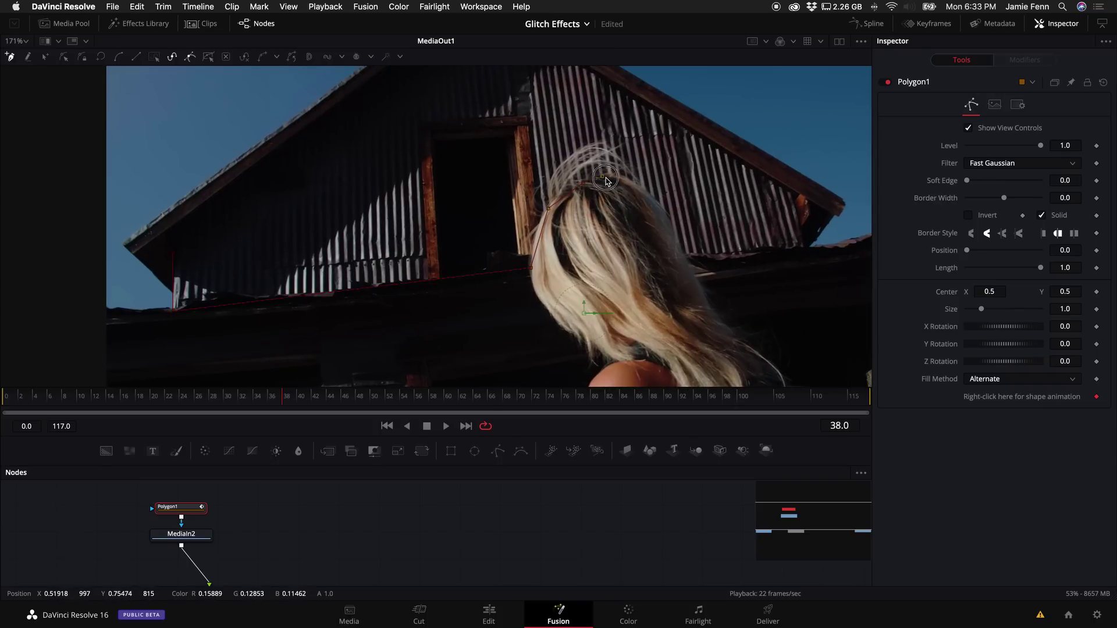
left_click(646, 195)
Continue the mask along the roof line and close the shape
left_click(679, 234)
left_click(684, 253)
left_click(721, 253)
left_click(803, 248)
scroll(802, 249, "up", 2)
left_click(488, 76)
left_click(175, 303)
Step through later frames, realigning mask points with the roof edge and hair
left_click_drag(489, 75, 486, 67)
key("Right")
key("Right")
key("Right")
key("Right")
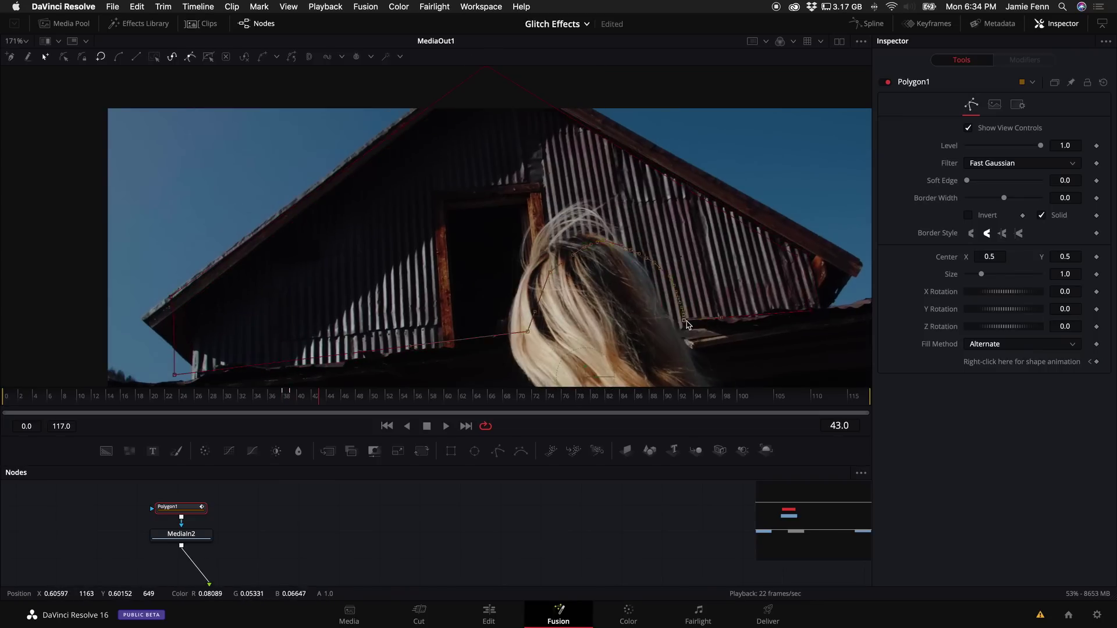
left_click_drag(174, 304, 190, 318)
left_click_drag(175, 375, 203, 384)
key("Right")
key("Right")
key("Right")
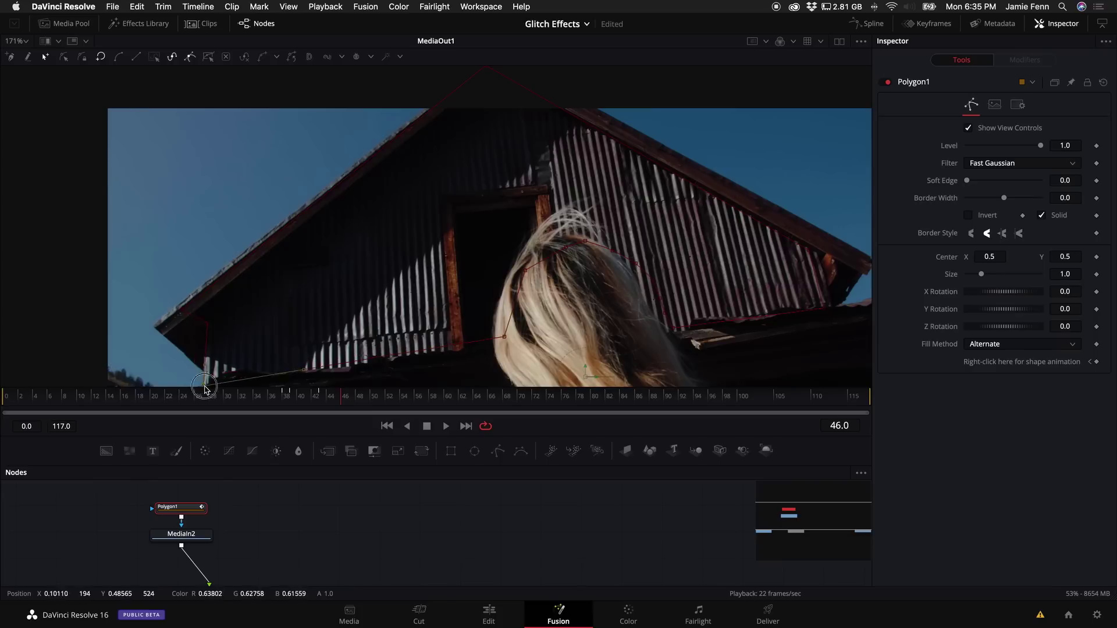
key("Right")
key("Right")
key("Right")
key("Right")
key("Right")
key("Right")
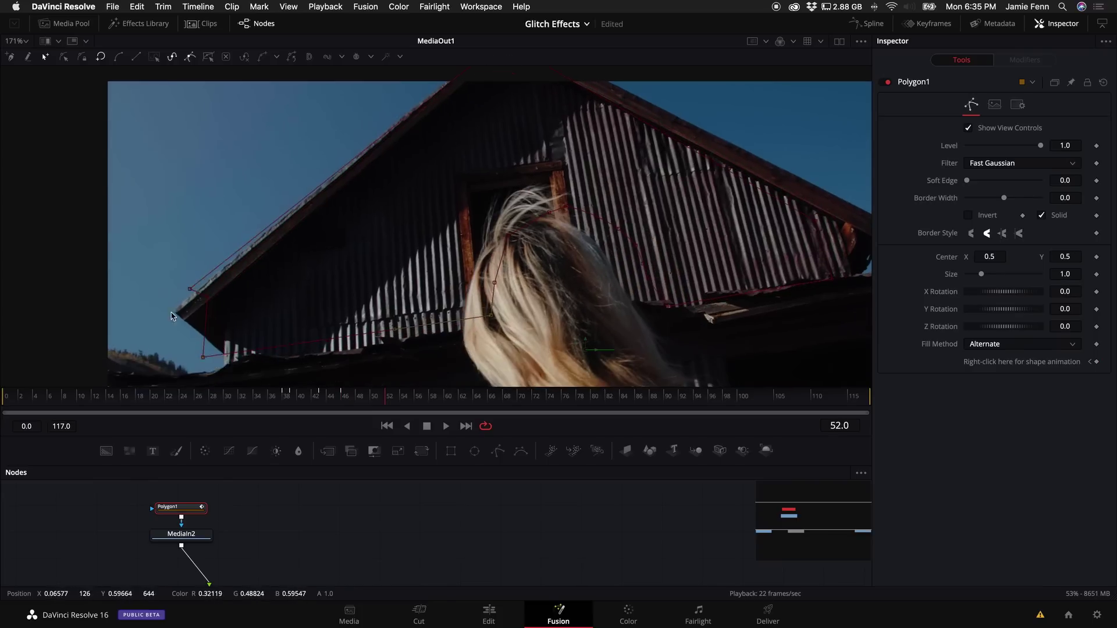
left_click_drag(225, 369, 225, 364)
left_click(849, 278)
left_click_drag(668, 304, 633, 307)
left_click_drag(494, 282, 484, 249)
scroll(486, 551, "up", 1)
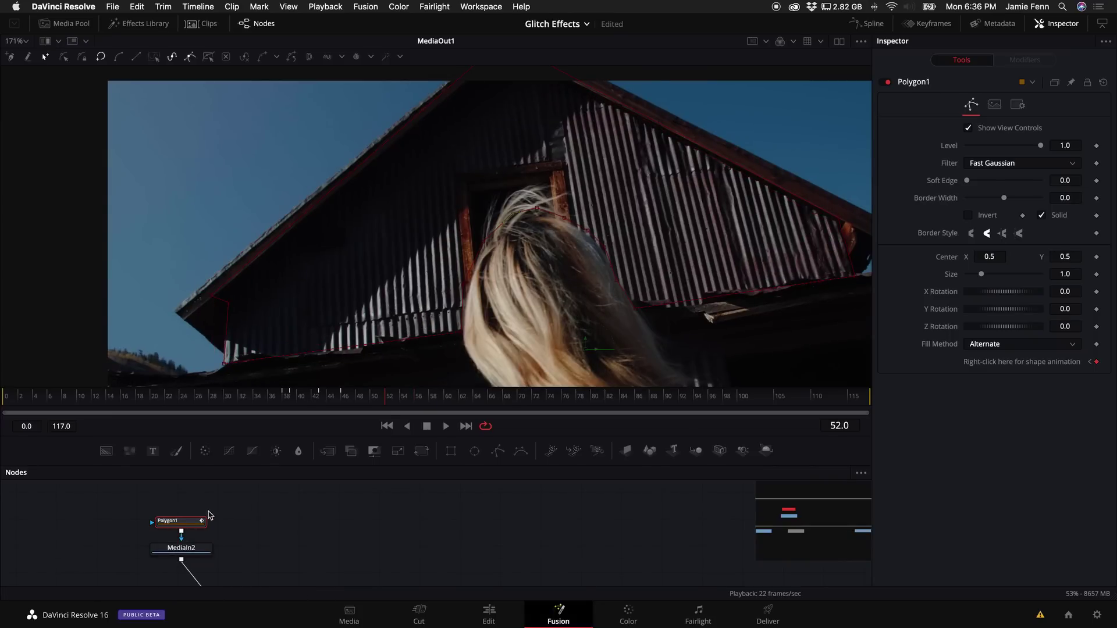
Keyframe Polygon1 Level to 0.0 at frame 37 and 1.0 at frame 38
left_click_drag(158, 527, 161, 523)
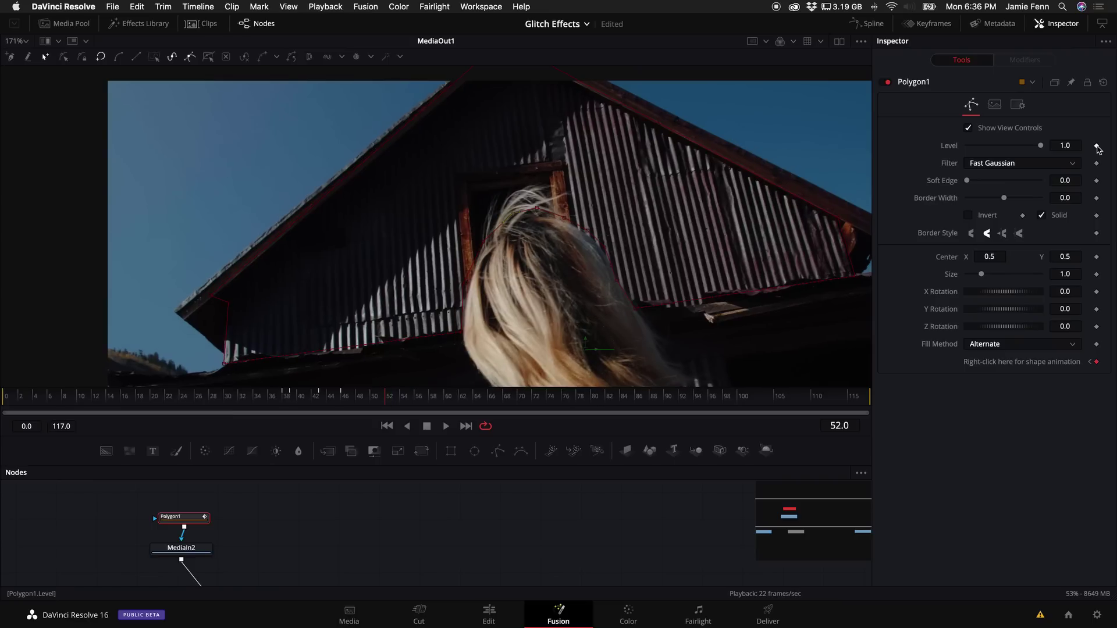
left_click(1097, 146)
mouse_move(1040, 146)
left_mouse_down()
mouse_move(948, 164)
mouse_move(1042, 146)
left_mouse_up()
key("Left")
left_click_drag(345, 402, 290, 402)
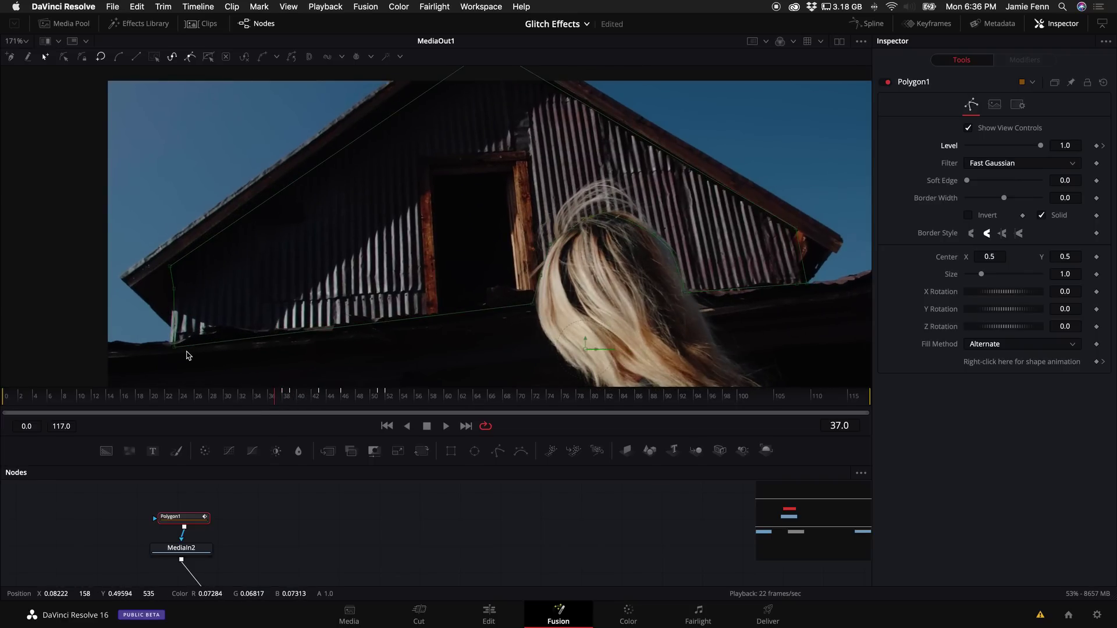
key("Right")
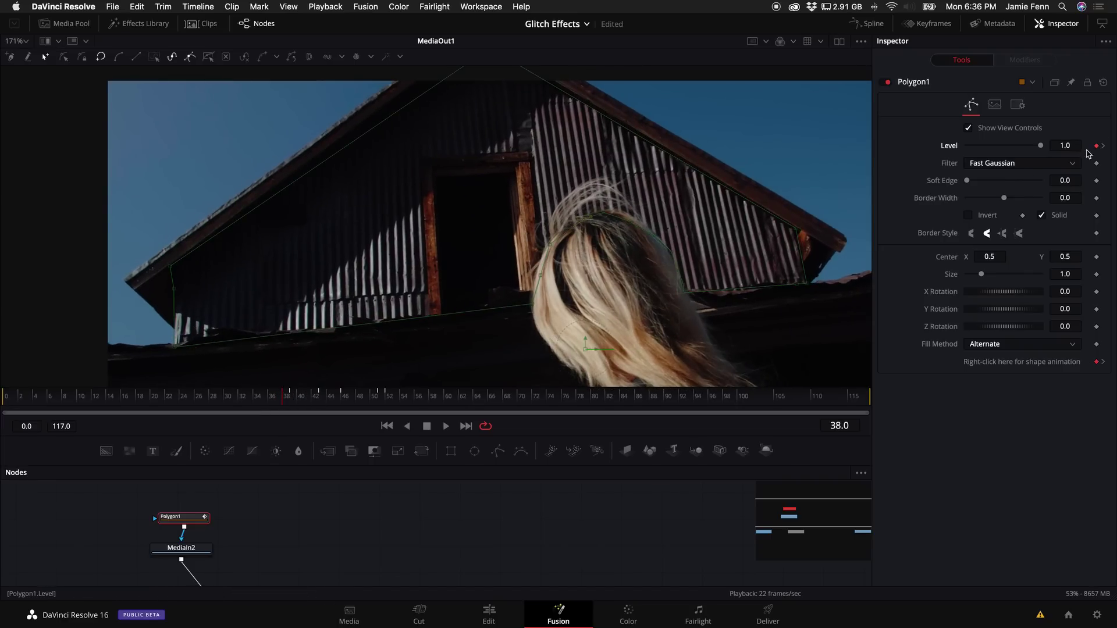
key("Left")
left_click_drag(1041, 147, 669, 155)
Rewind to the clip start and play it to preview the mask animation
left_click_drag(273, 413, 9, 409)
key("space")
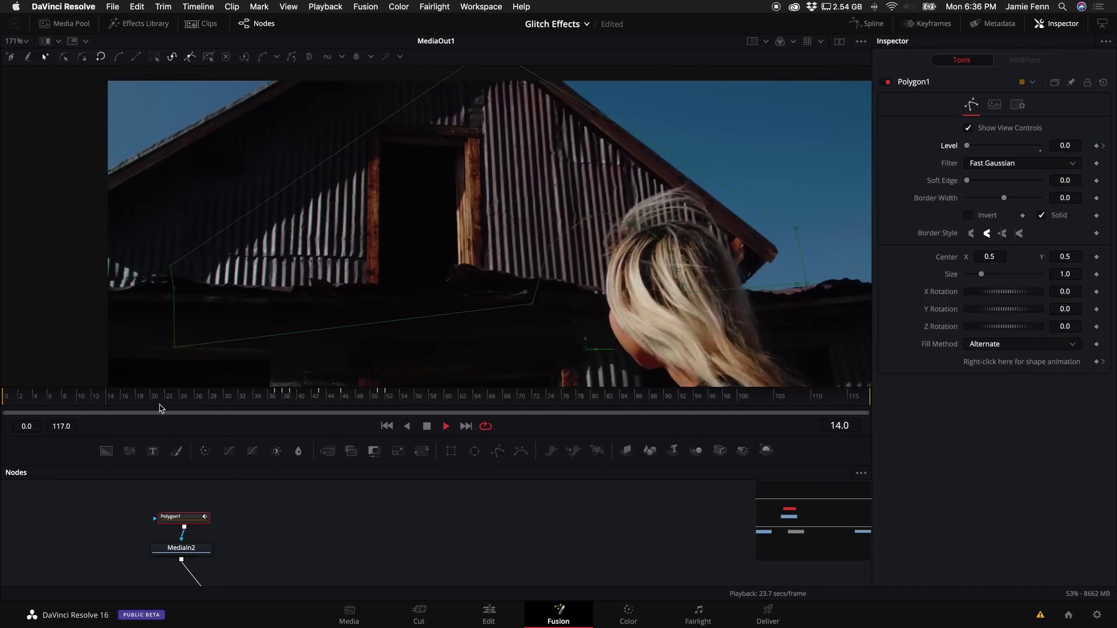
key("space")
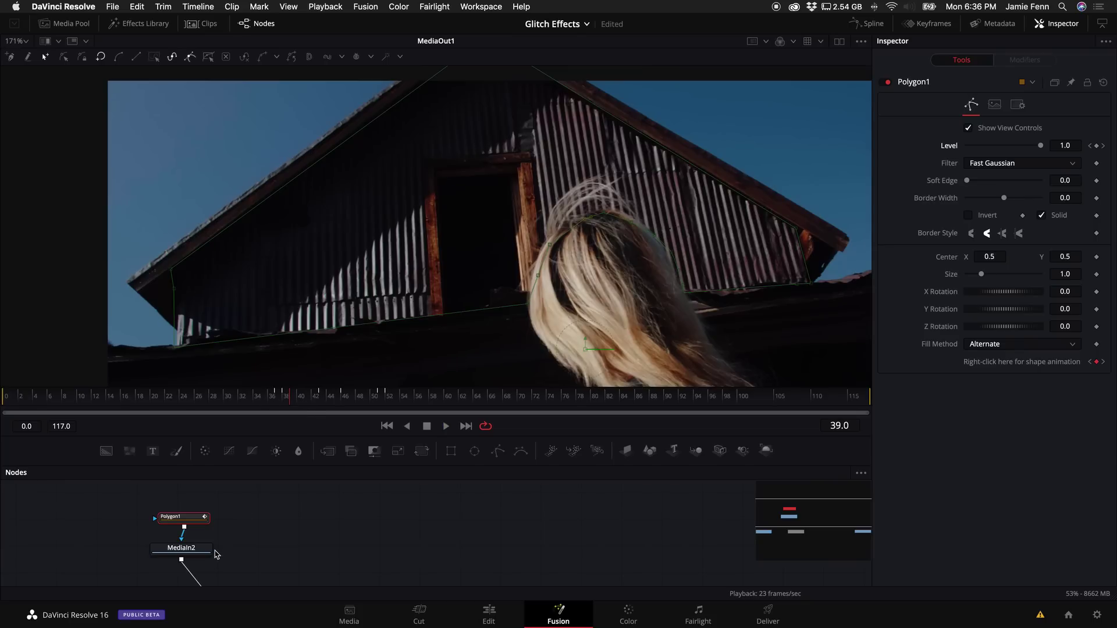
Check Polygon1's Level keyframe at frame 37, tidying the MediaIn2 node's position
left_click(192, 554)
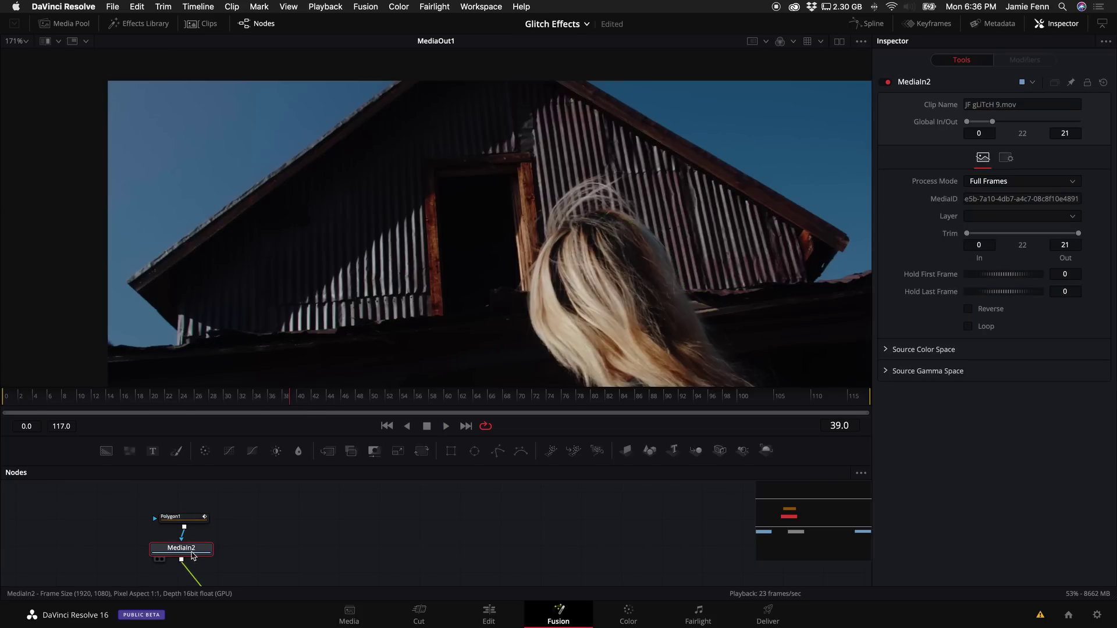
left_click_drag(201, 553, 199, 562)
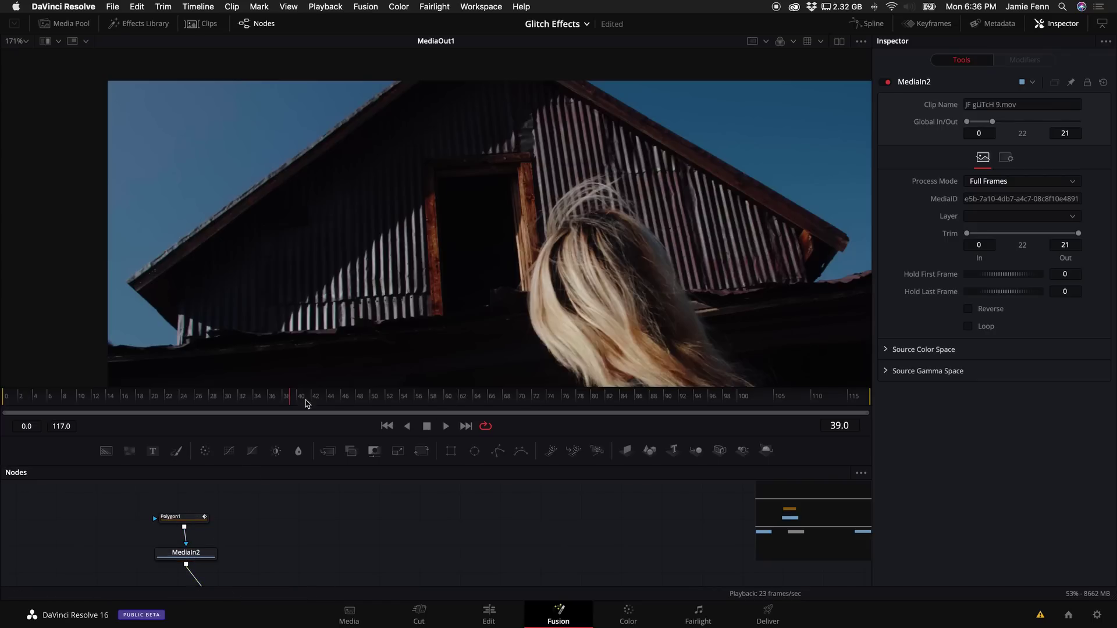
left_click(169, 517)
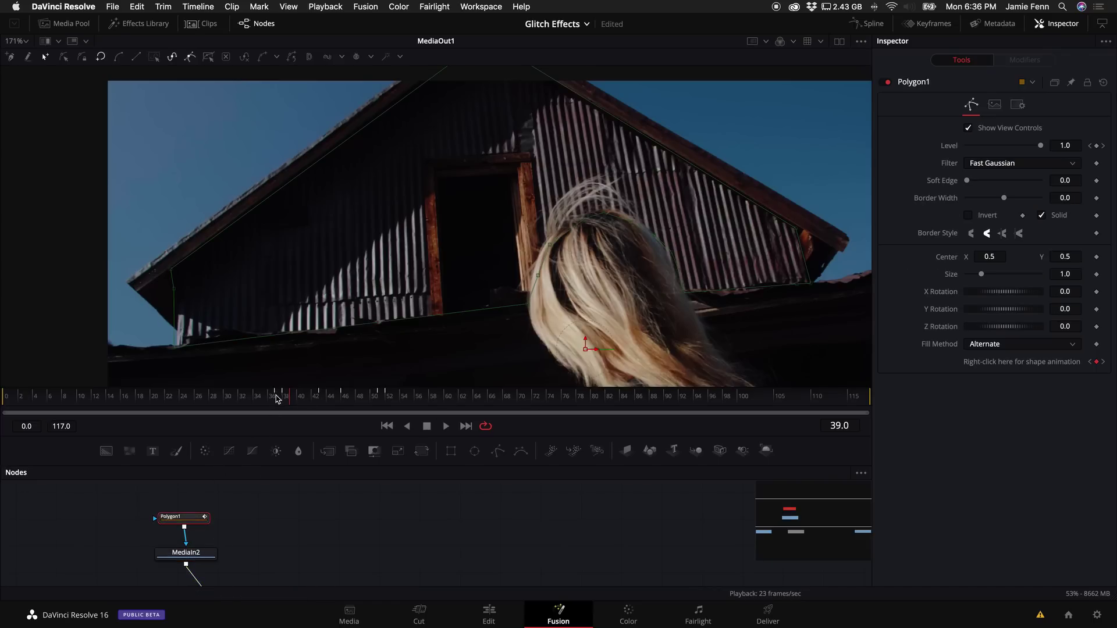
left_click(277, 398)
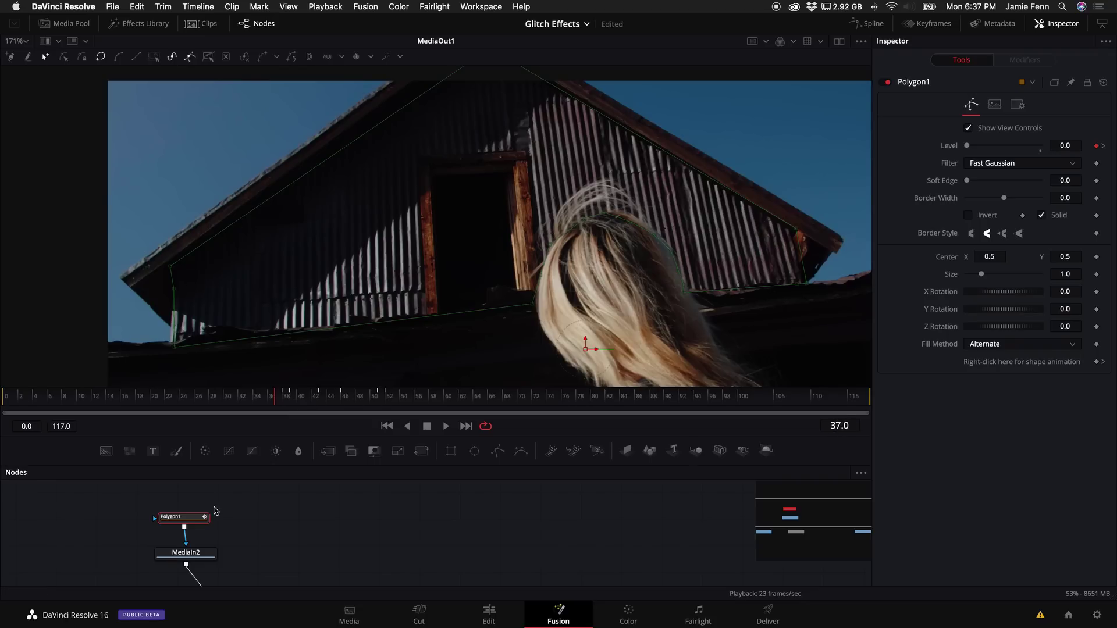
Set MediaIn2's Global In/Out to 37–138, reset Trim In to 0, and preview
left_click(189, 557)
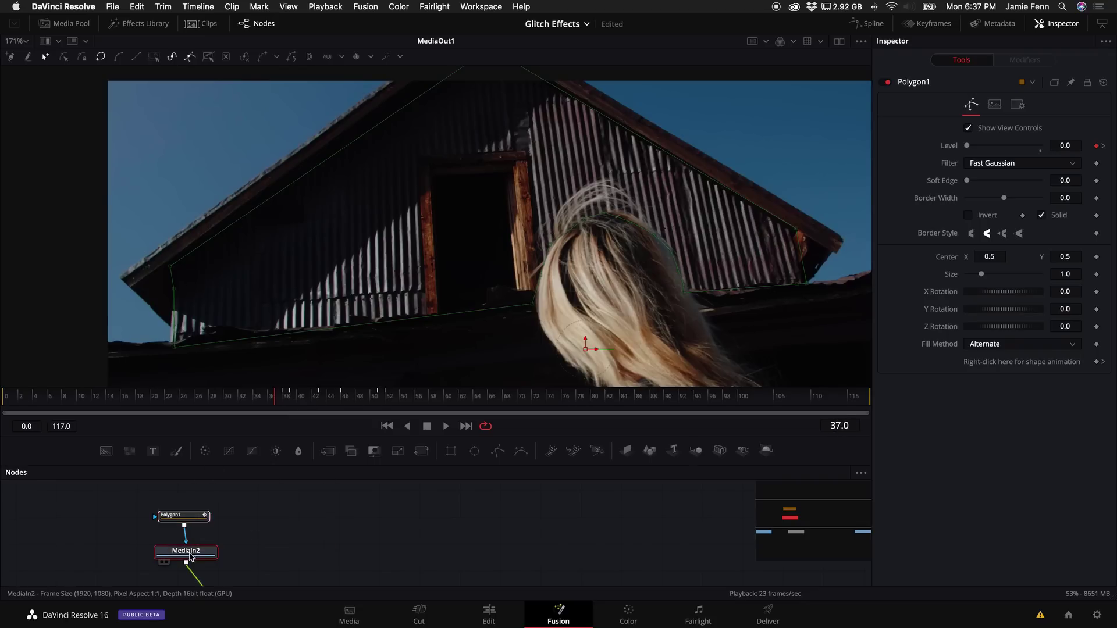
left_click_drag(1043, 122, 1080, 122)
left_click_drag(973, 123, 1000, 124)
left_click_drag(1074, 235, 929, 237)
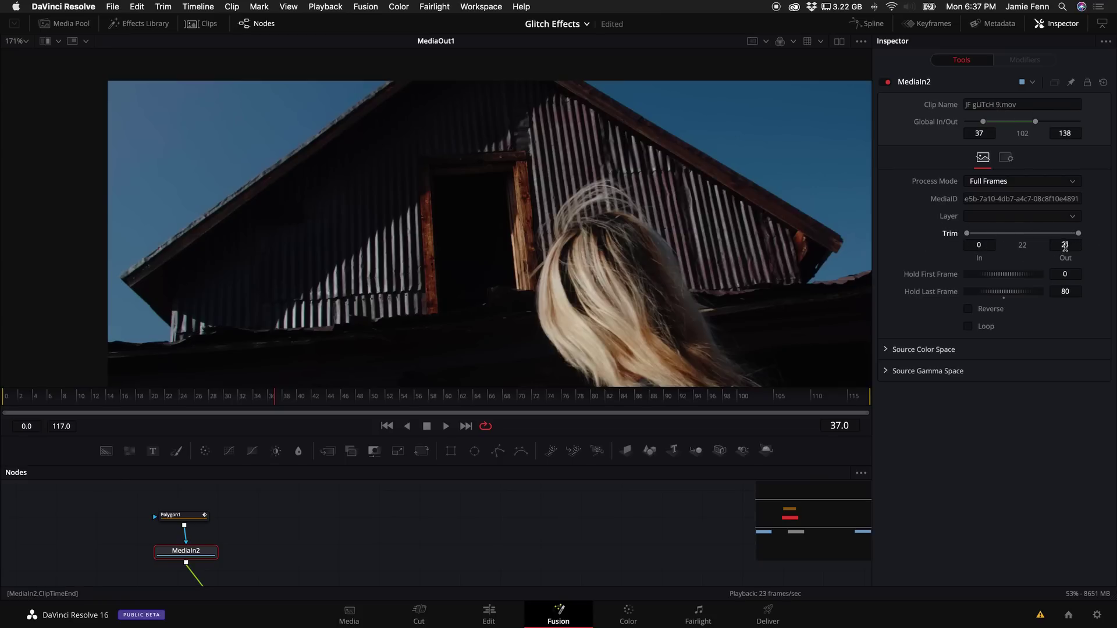
key("space")
scroll(487, 201, "down", 3)
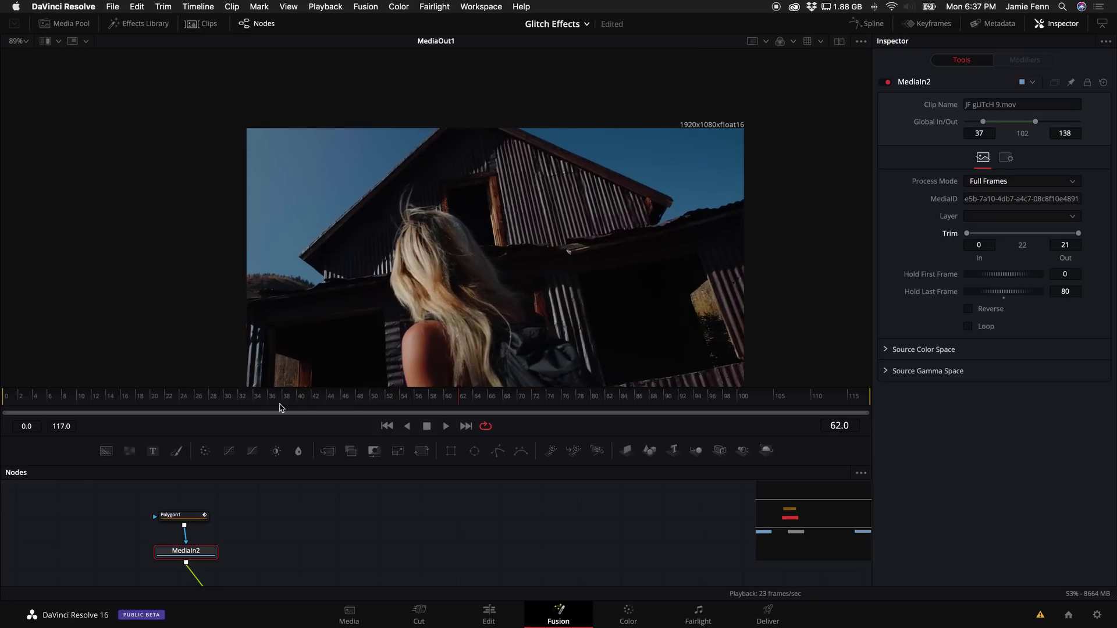
Switch Merge1's Apply Mode to Screen and play back the blended barn-roof glitch
left_click(216, 401)
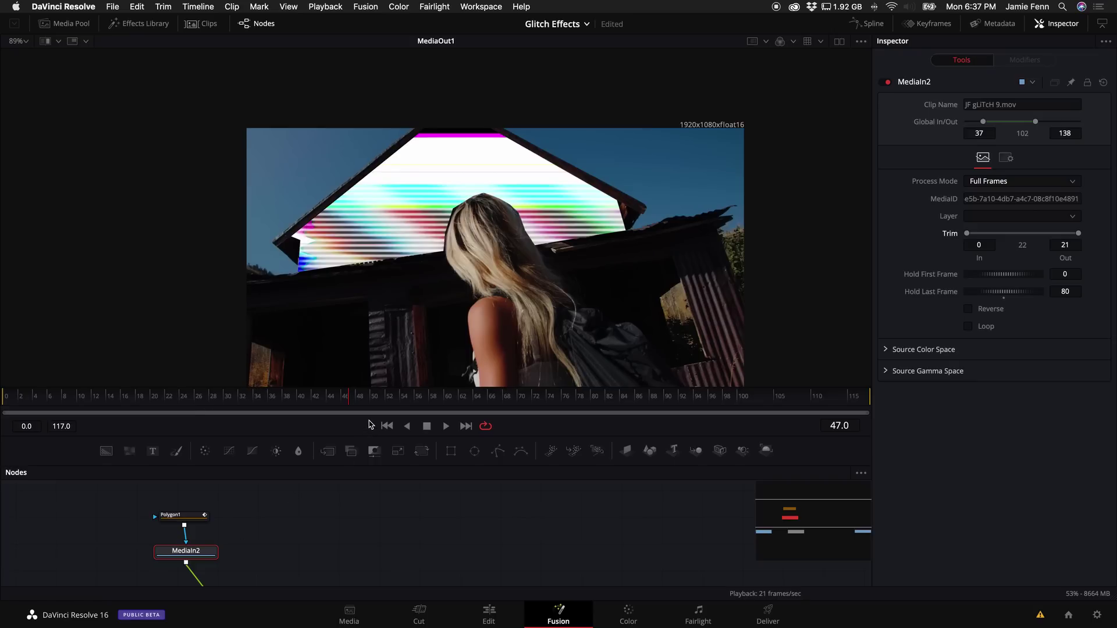
scroll(269, 561, "down", 3)
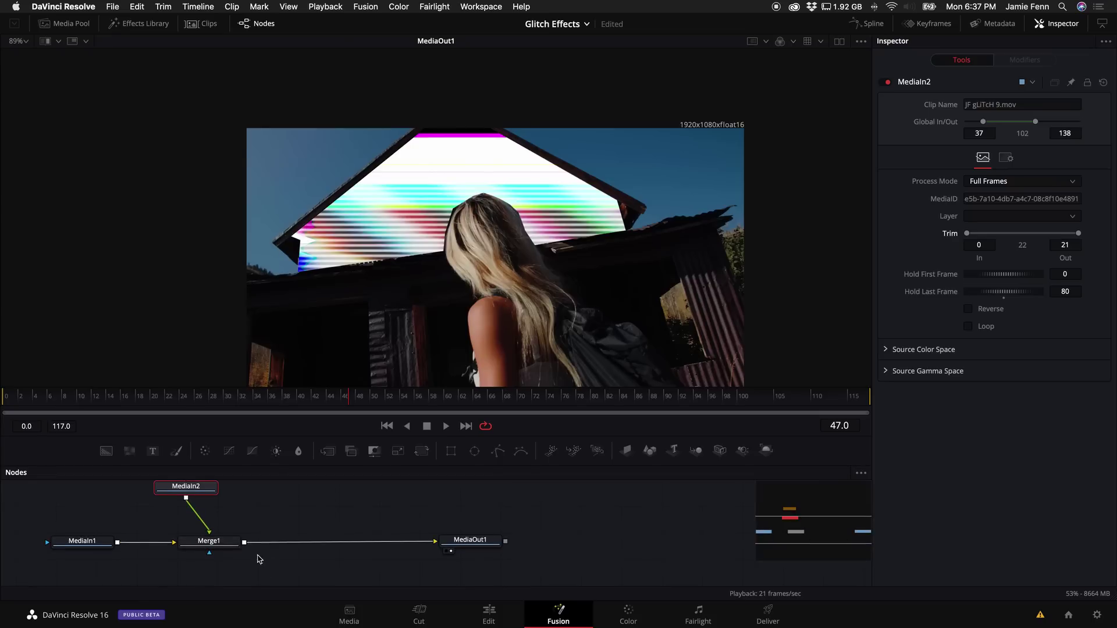
left_click(220, 544)
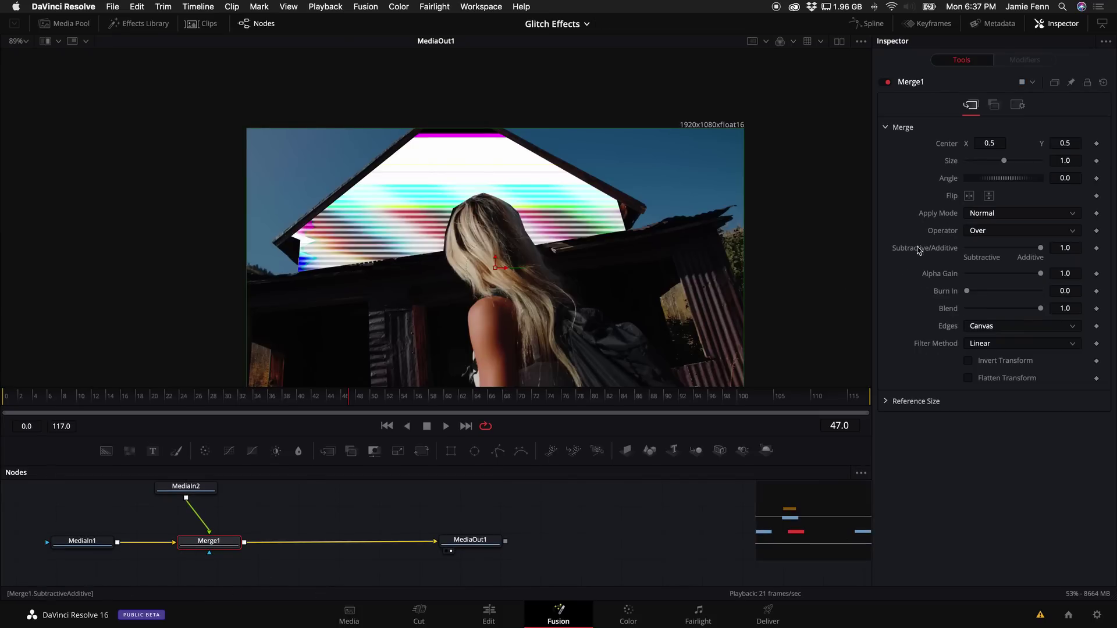
left_click(1019, 219)
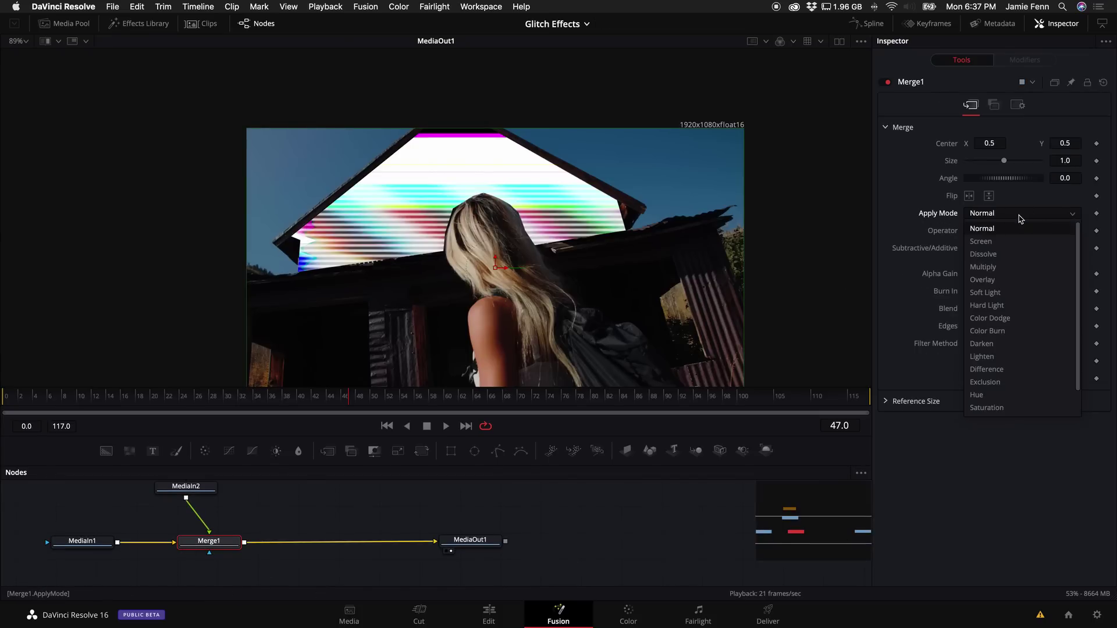
left_click(989, 235)
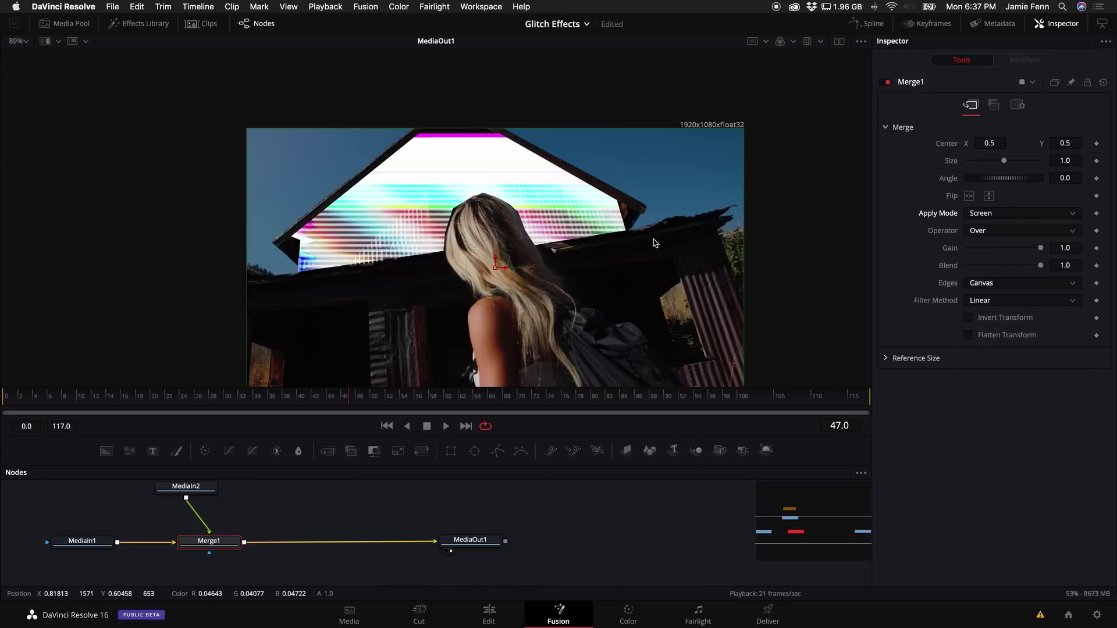
key("space")
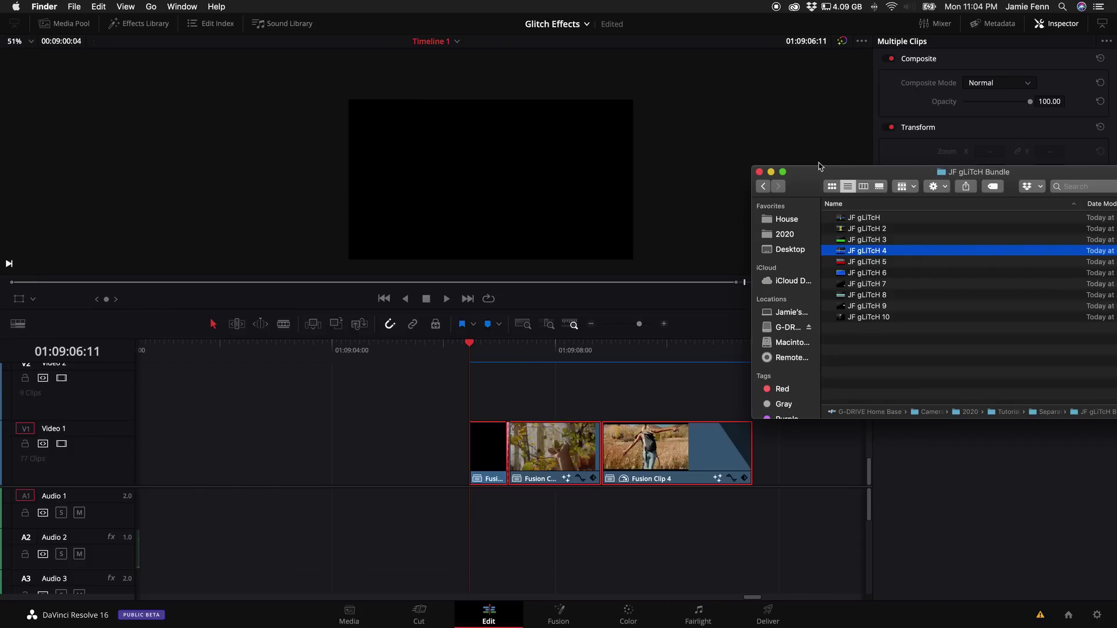
Drop JF gLiTcH 4 onto Video 2 over the cut and delete its Audio 2 part
left_click_drag(816, 175, 753, 49)
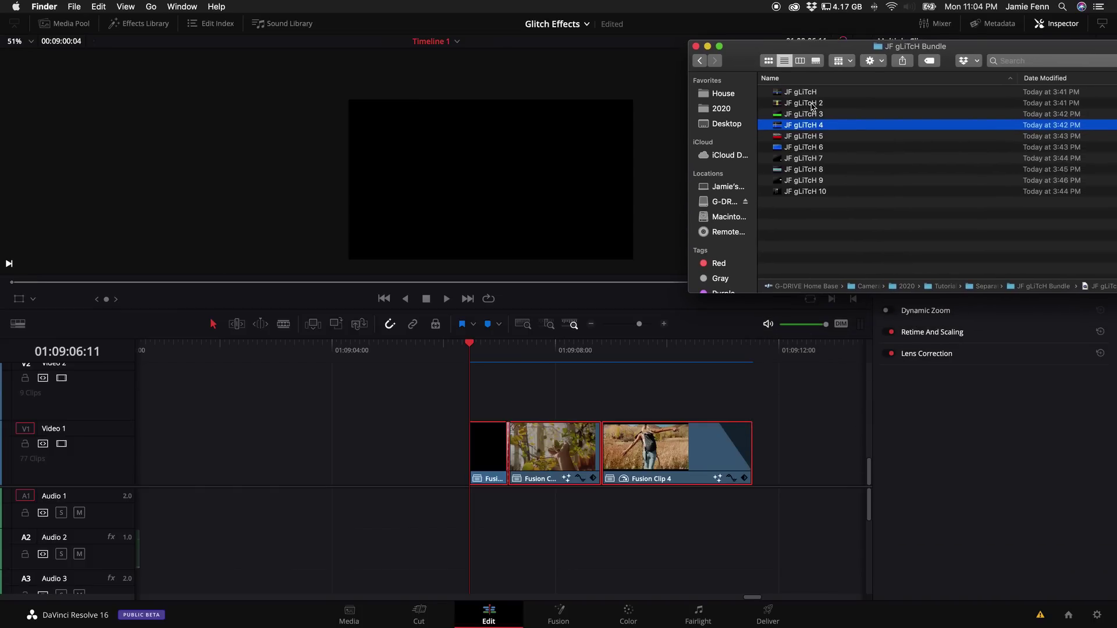
left_click_drag(812, 128, 512, 408)
left_click(515, 539, "alt")
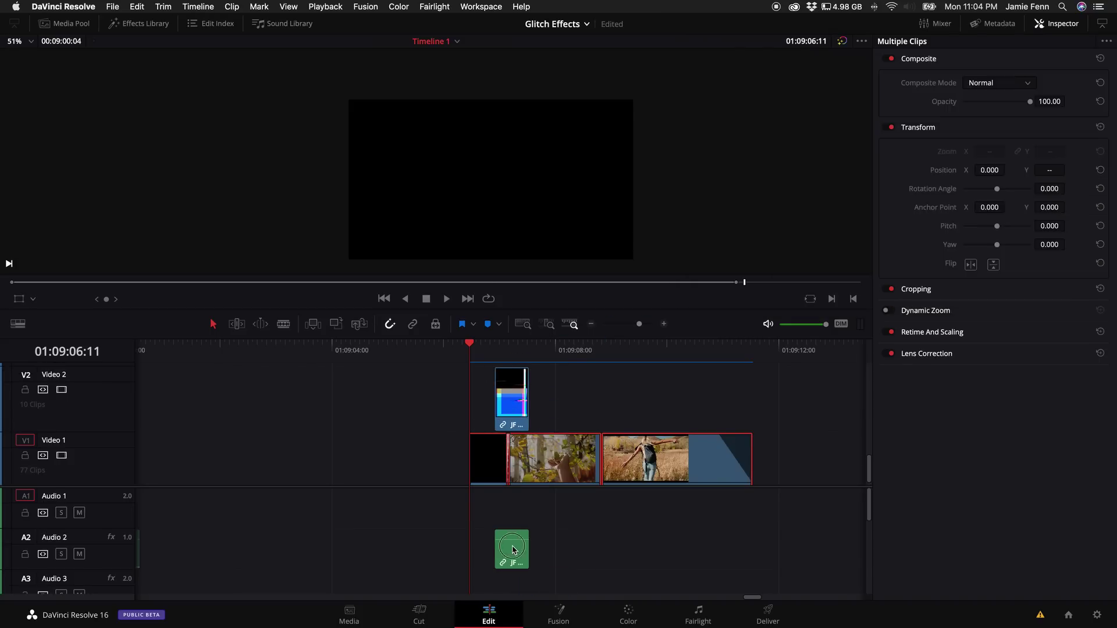
key("Delete")
Set the JF gLiTcH 4 clip's Composite Mode to Screen and preview the glitch transition
left_click(496, 348)
left_click(516, 402)
key("Up")
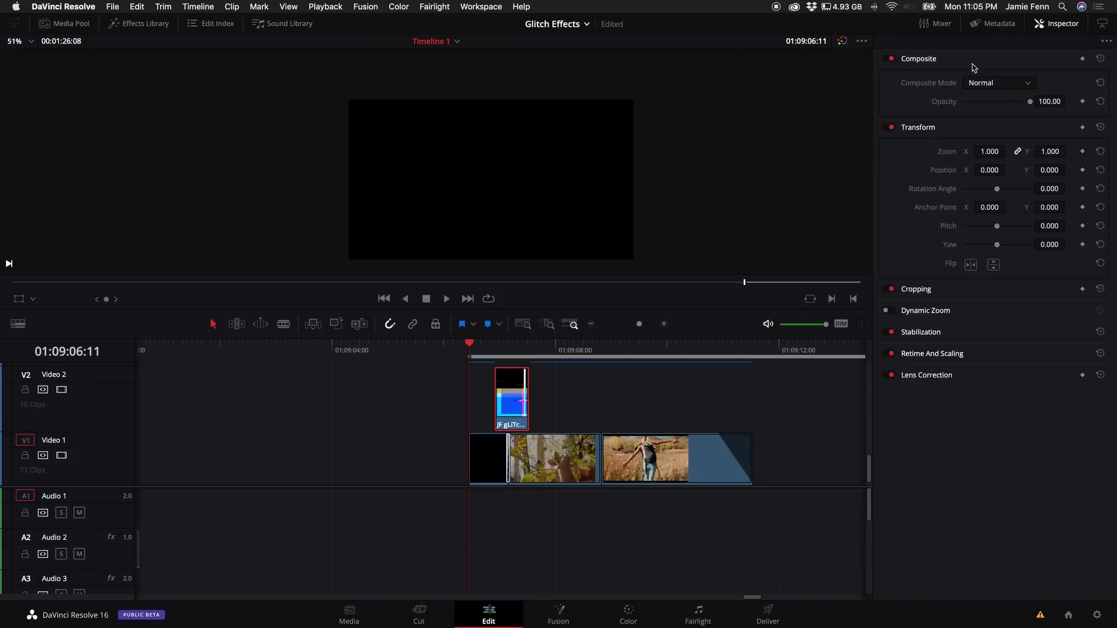
left_click(998, 84)
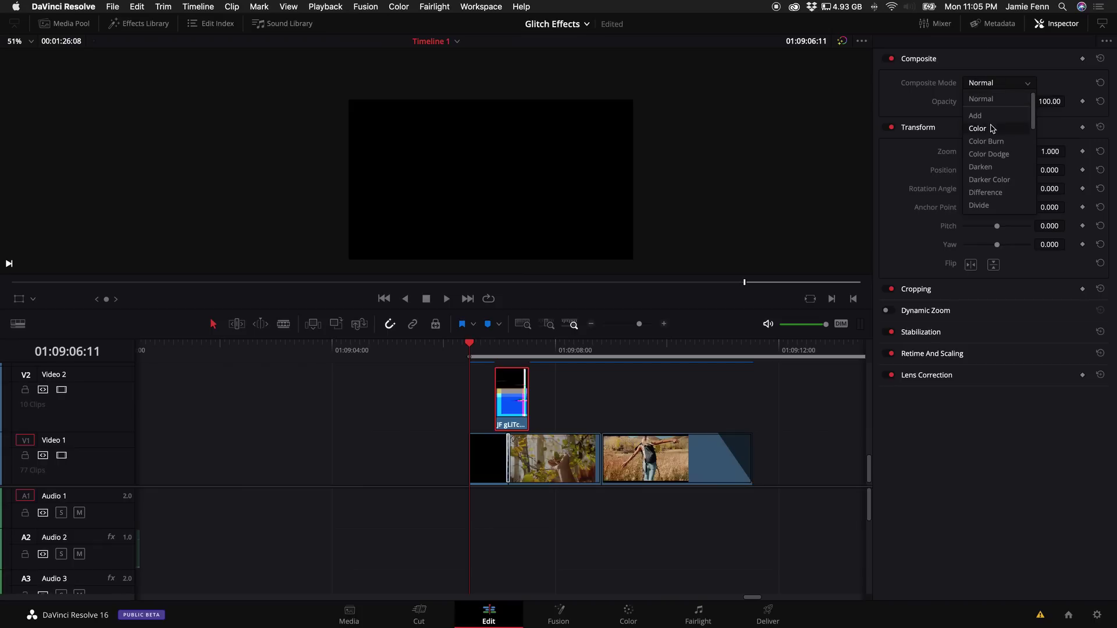
scroll(986, 175, "down", 5)
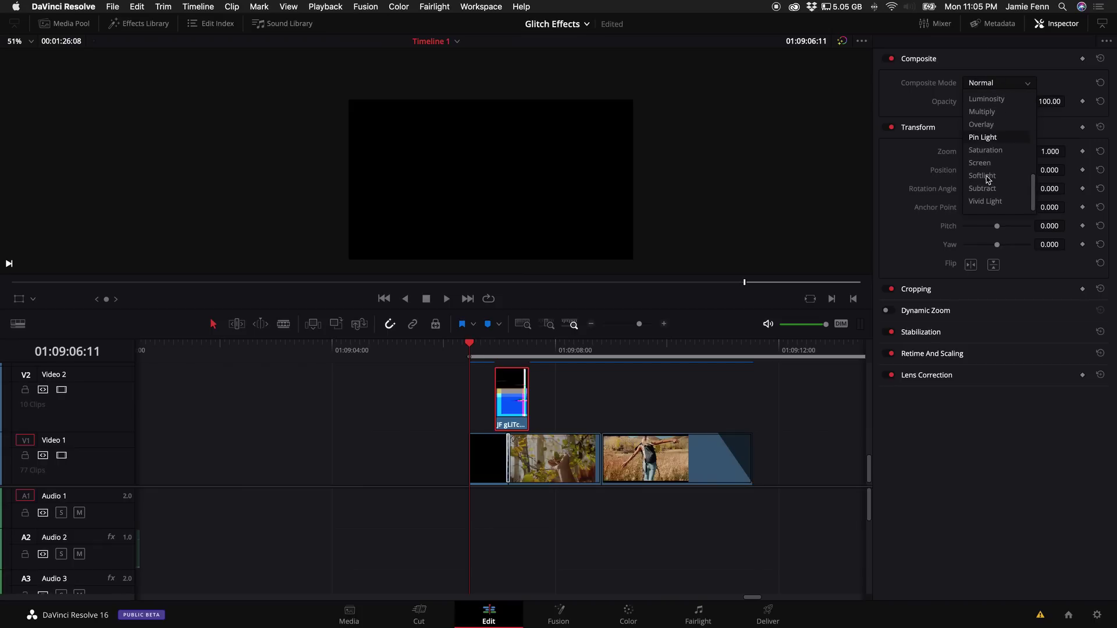
left_click(984, 187)
key("space")
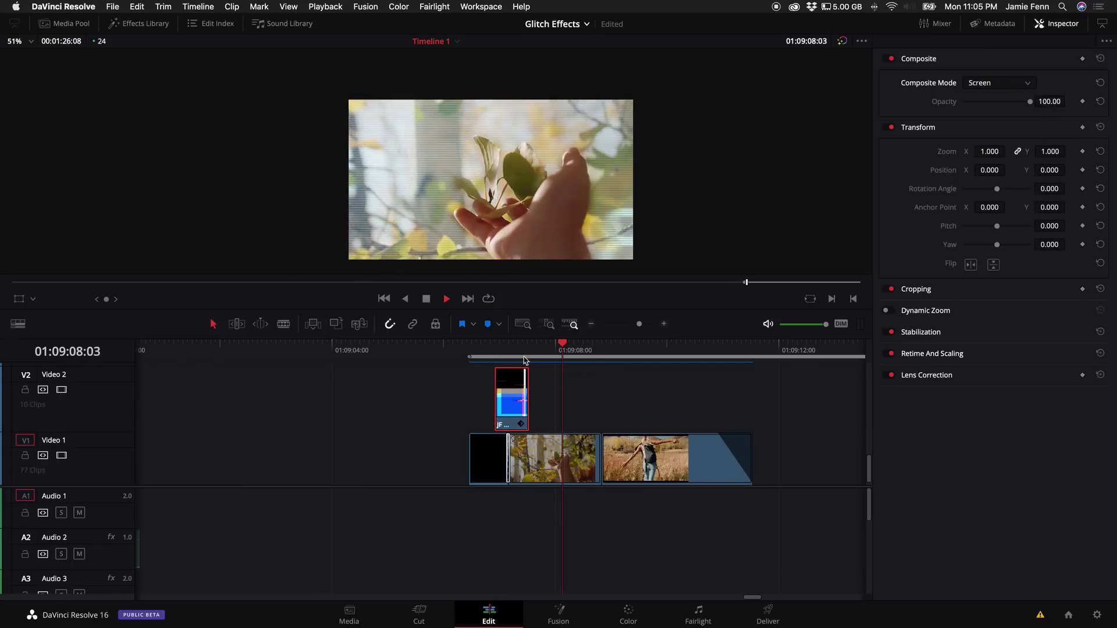